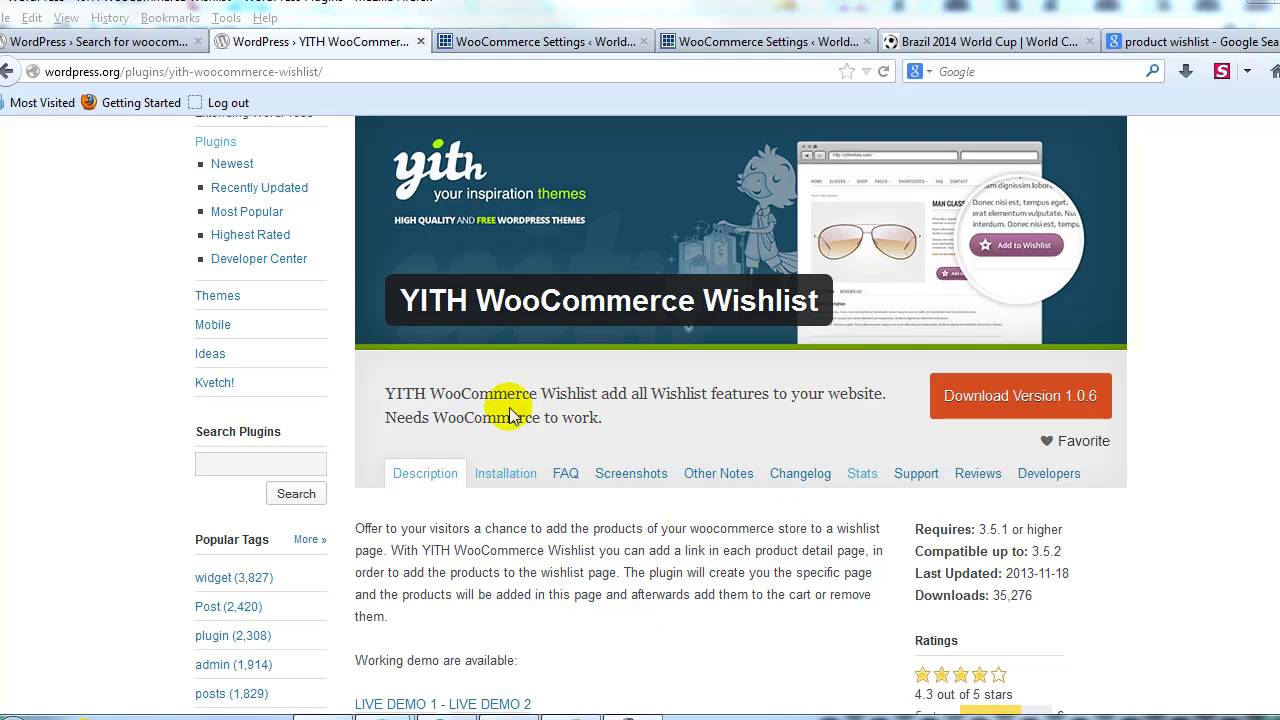
Bring up the World Cup Tees shop page in the browser.
{"action": "left_click", "coordinate": [1027, 601]}
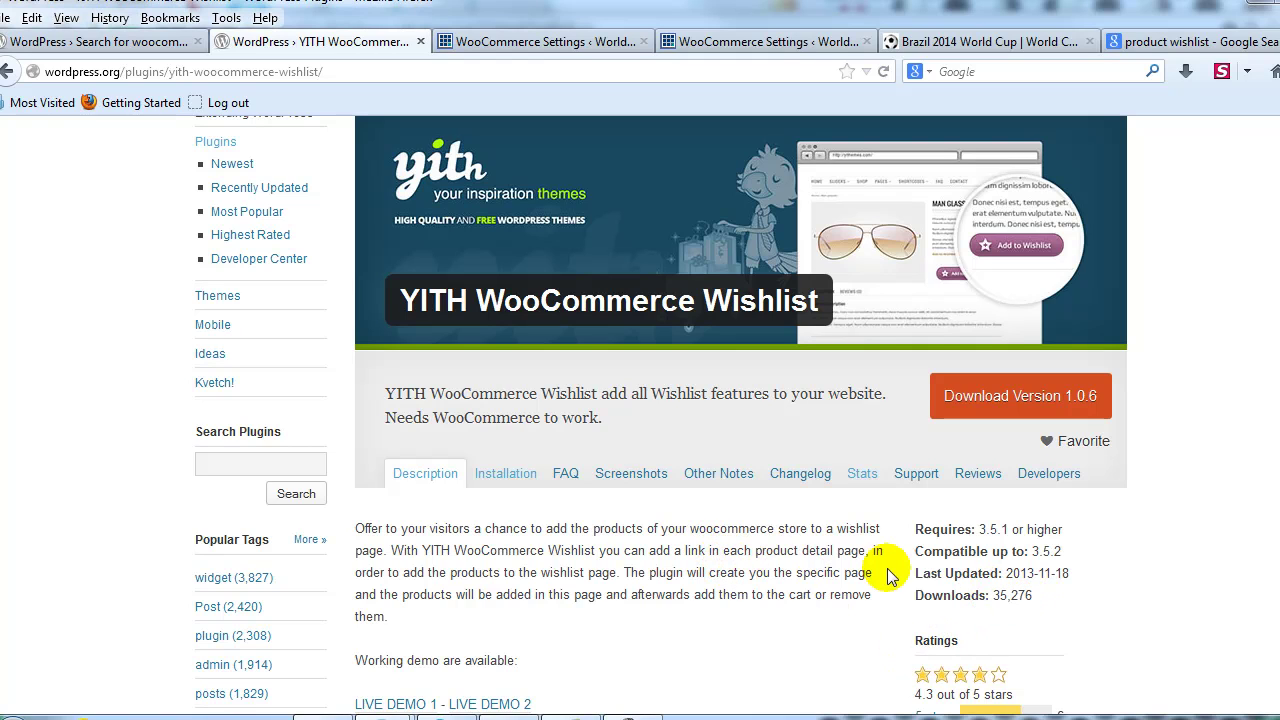
{"action": "scroll", "coordinate": [481, 619], "scroll_direction": "down", "scroll_amount": 1}
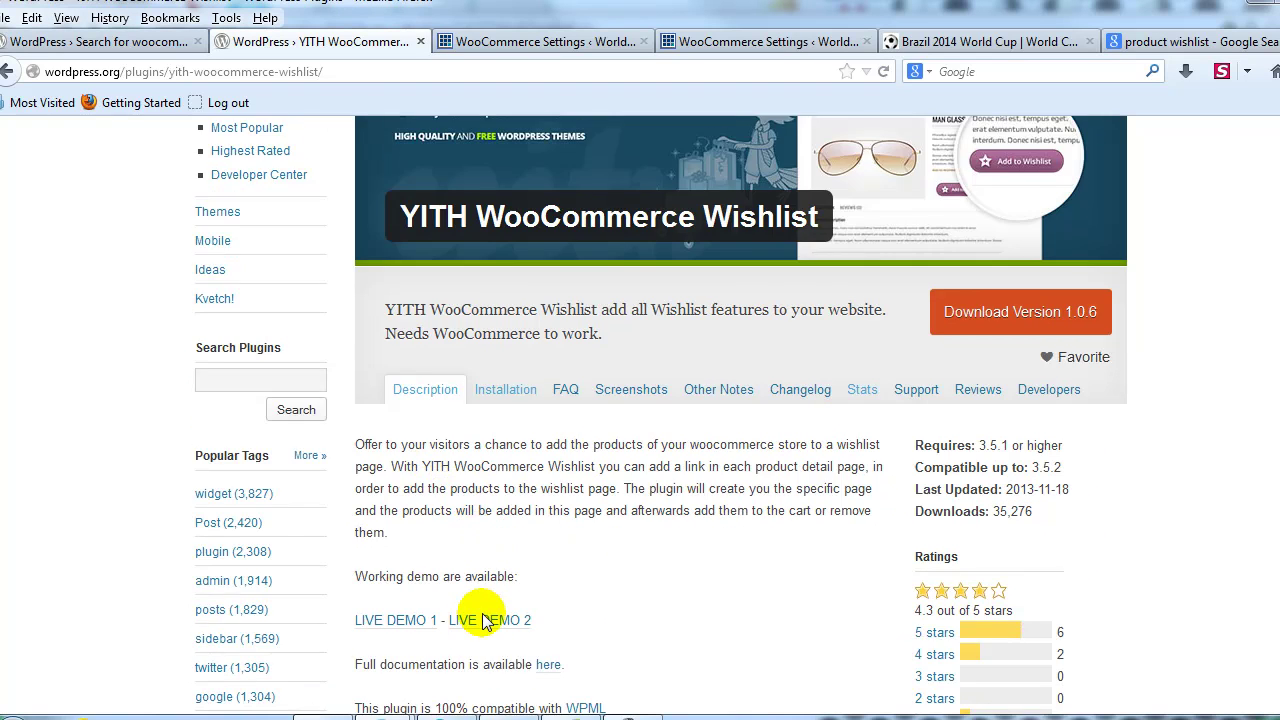
{"action": "scroll", "coordinate": [514, 543], "scroll_direction": "up", "scroll_amount": 1}
{"action": "left_click", "coordinate": [970, 44]}
{"action": "scroll", "coordinate": [494, 428], "scroll_direction": "down", "scroll_amount": 3}
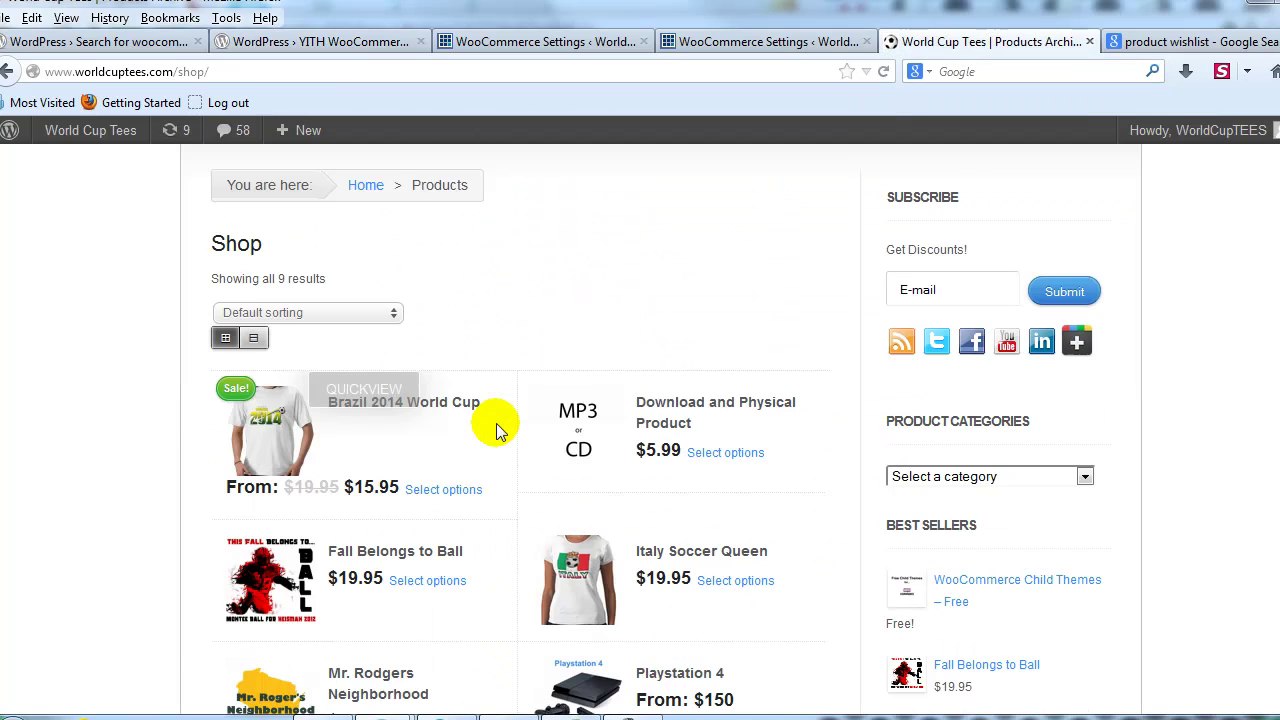
{"action": "scroll", "coordinate": [494, 428], "scroll_direction": "down", "scroll_amount": 1}
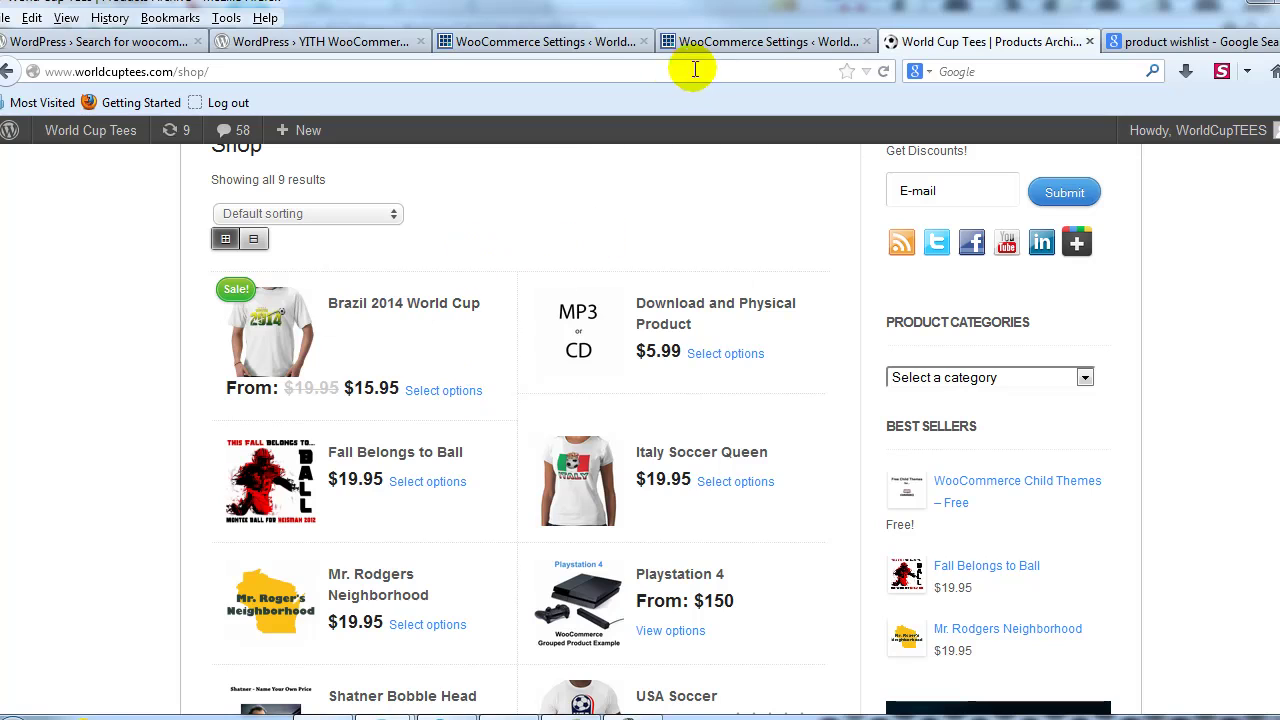
Review the saved Wishlist settings titled 'My World Cup Tees Wish List'.
{"action": "left_click", "coordinate": [543, 41]}
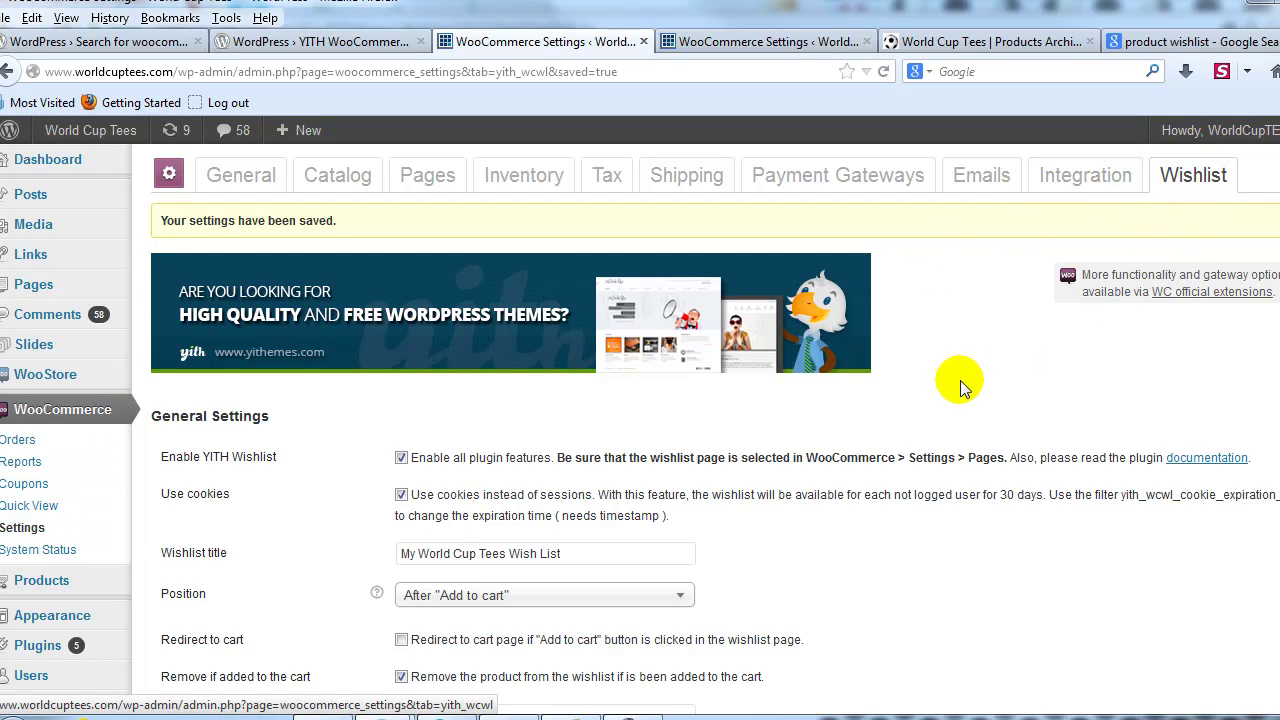
{"action": "scroll", "coordinate": [960, 380], "scroll_direction": "down", "scroll_amount": 5}
{"action": "scroll", "coordinate": [945, 385], "scroll_direction": "up", "scroll_amount": 3}
{"action": "scroll", "coordinate": [945, 385], "scroll_direction": "down", "scroll_amount": 7}
Reload the World Cup Tees shop page so it shows 9 products.
{"action": "left_click", "coordinate": [920, 41]}
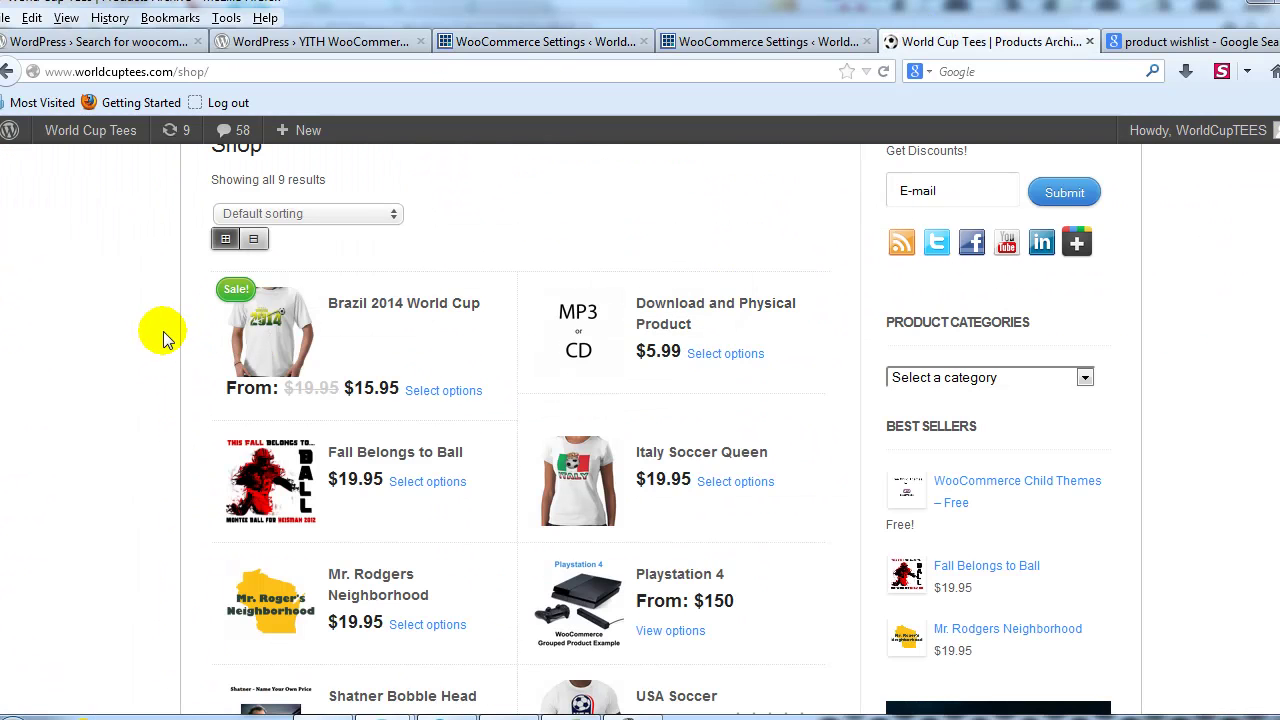
{"action": "left_click", "coordinate": [236, 307]}
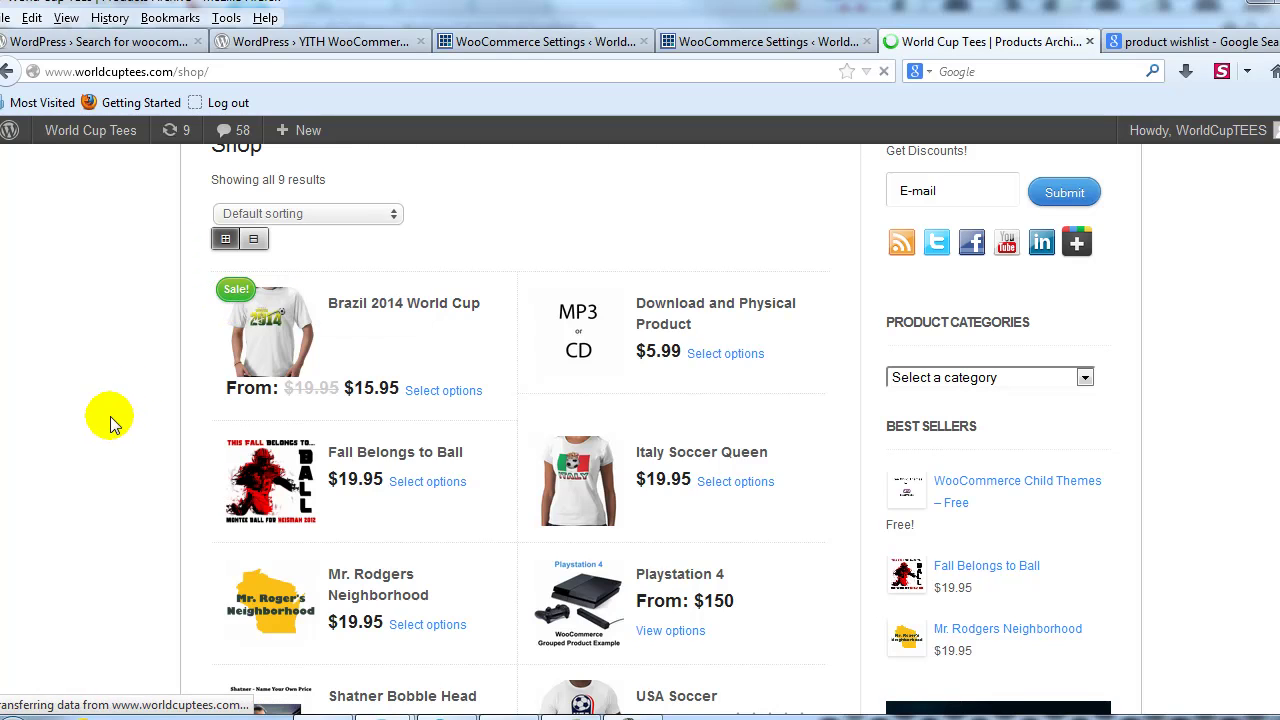
{"action": "scroll", "coordinate": [300, 430], "scroll_direction": "down", "scroll_amount": 1}
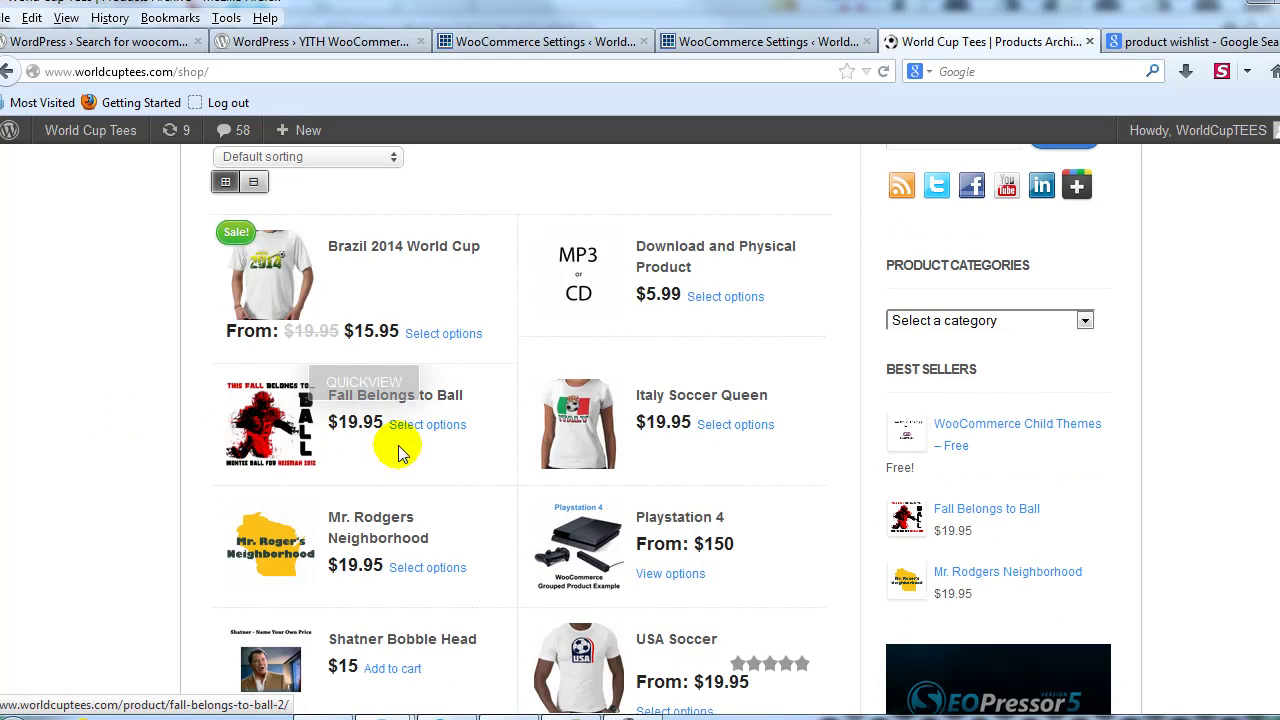
Add Fall Belongs to Ball in size Medium to the wish list and view the wishlist.
{"action": "left_click", "coordinate": [447, 428]}
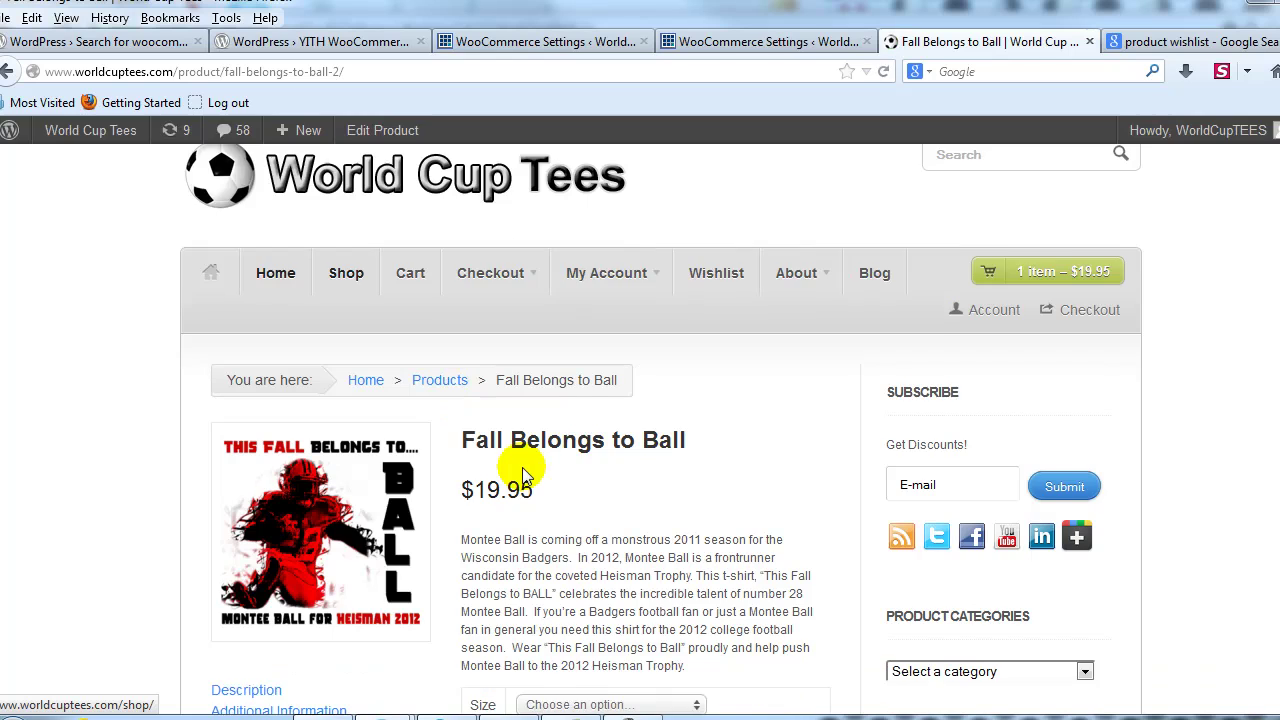
{"action": "scroll", "coordinate": [530, 468], "scroll_direction": "down", "scroll_amount": 2}
{"action": "scroll", "coordinate": [537, 470], "scroll_direction": "down", "scroll_amount": 2}
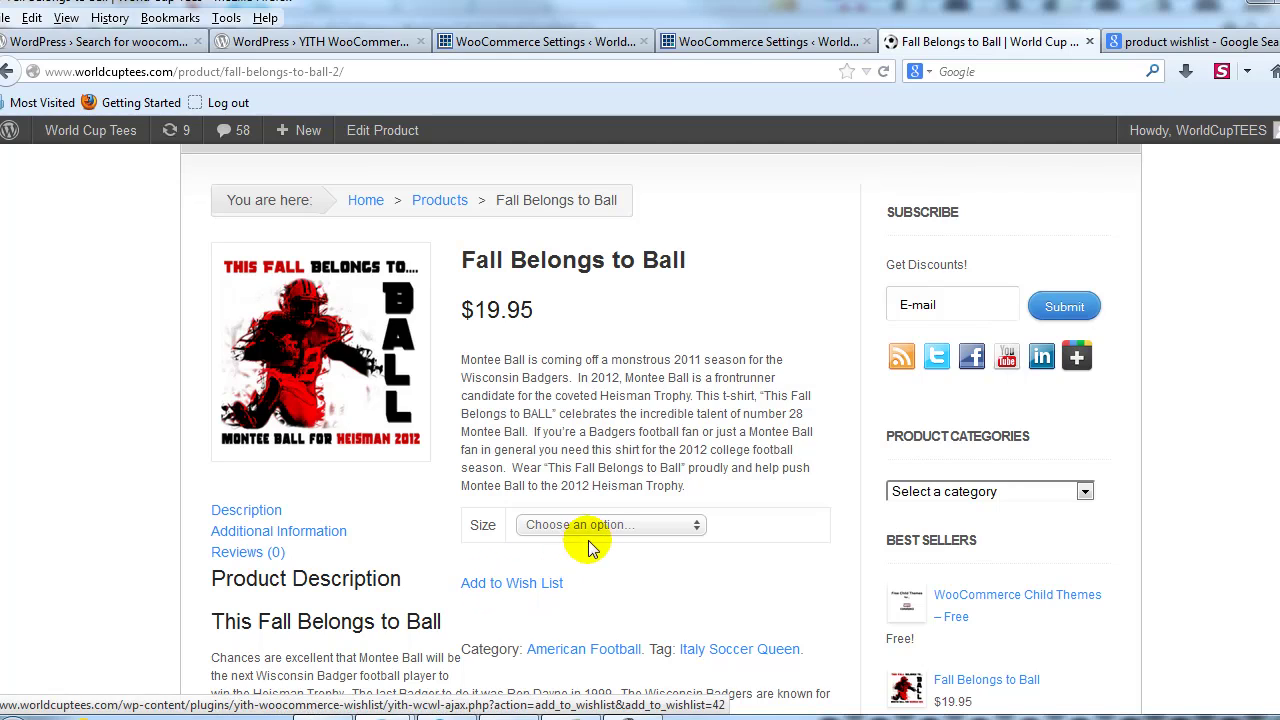
{"action": "left_click", "coordinate": [555, 590]}
{"action": "left_click", "coordinate": [608, 525]}
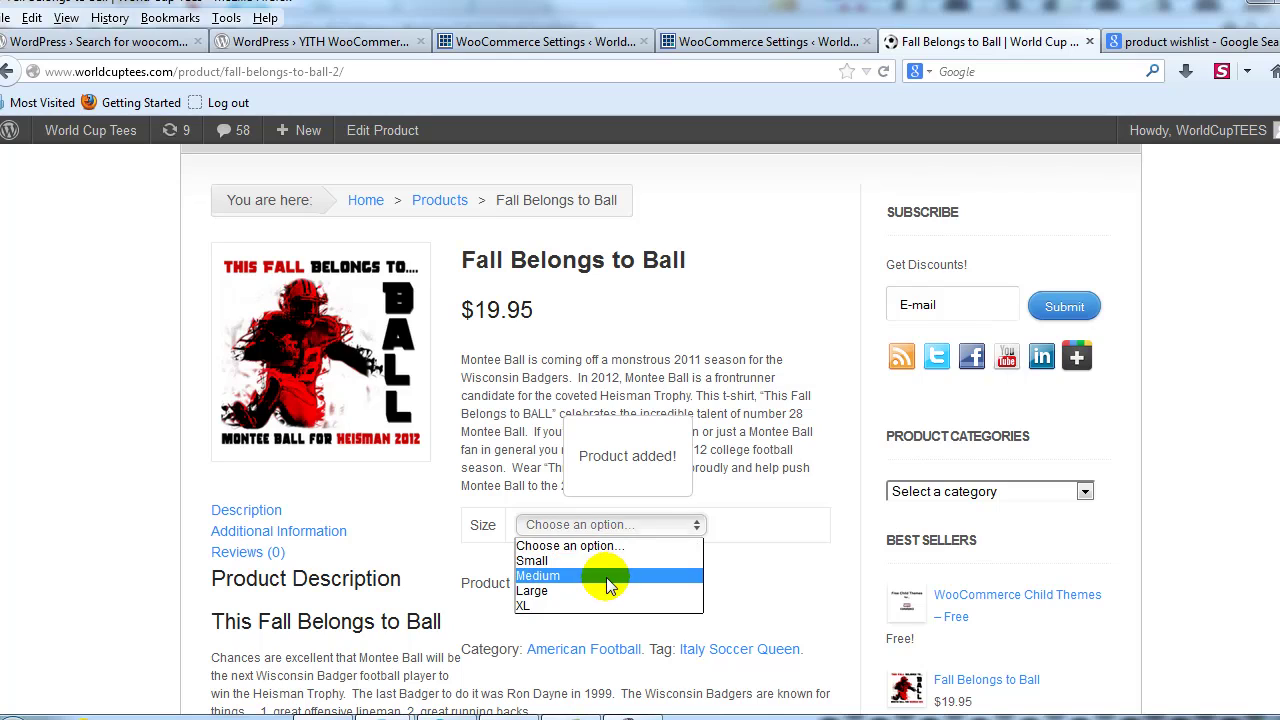
{"action": "left_click", "coordinate": [606, 577]}
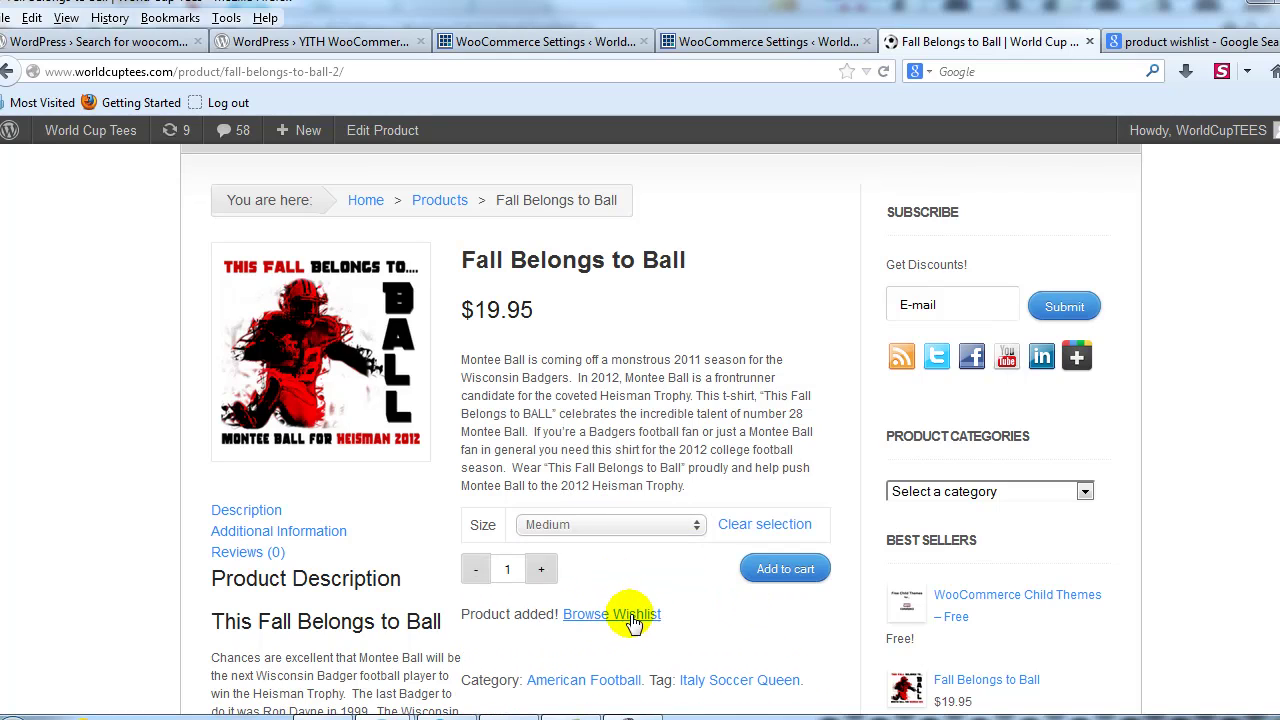
{"action": "left_click", "coordinate": [643, 621]}
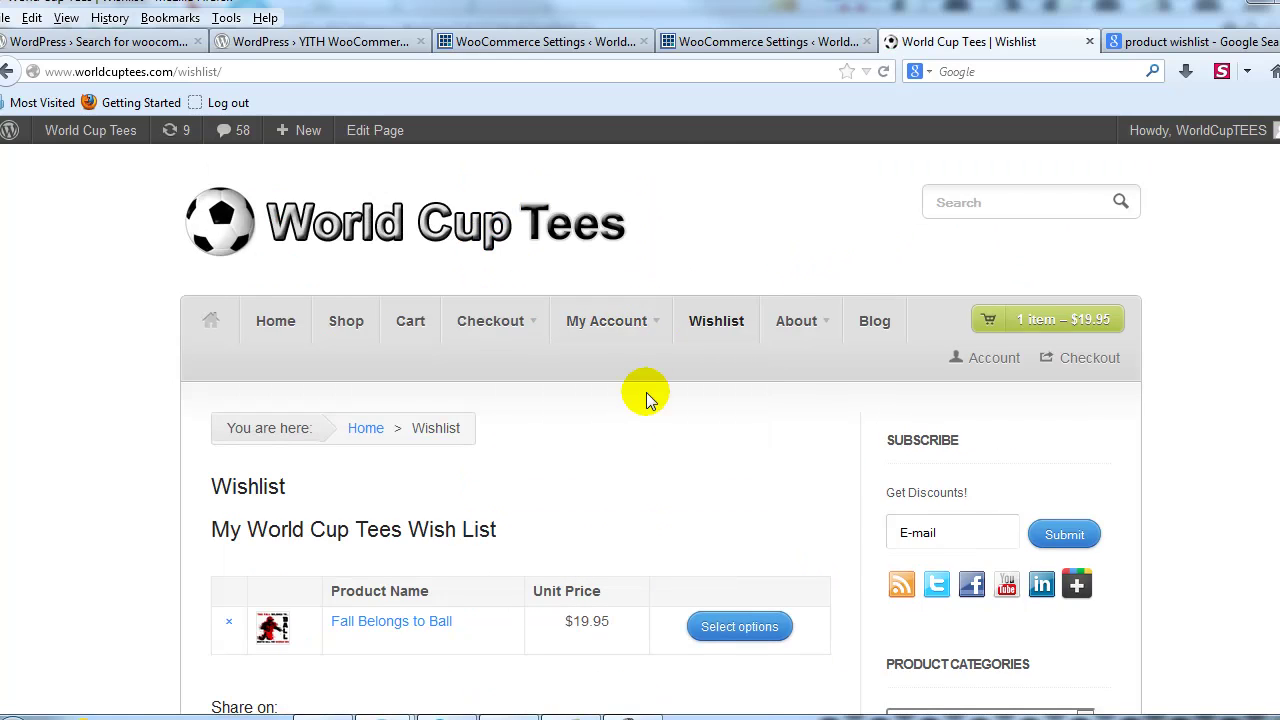
Check Fall Belongs to Ball and its Share on icons, then reopen the Wishlist settings.
{"action": "scroll", "coordinate": [660, 517], "scroll_direction": "down", "scroll_amount": 5}
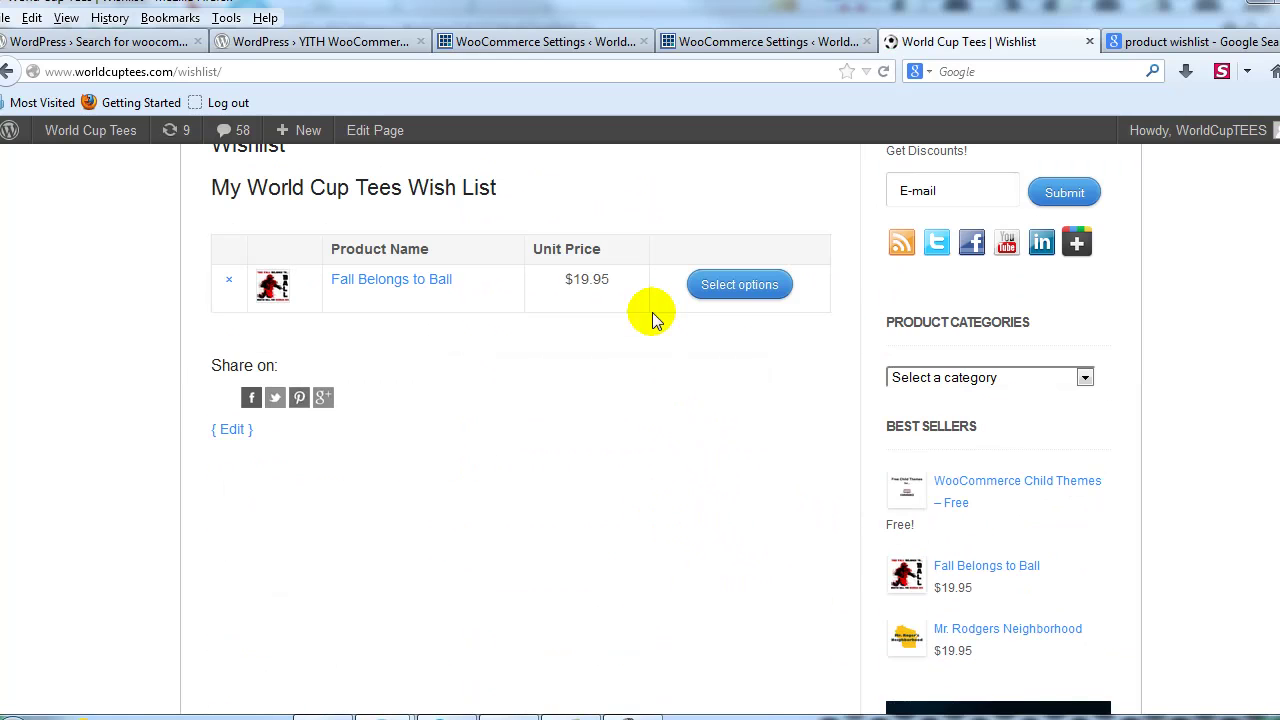
{"action": "left_click", "coordinate": [540, 41]}
{"action": "scroll", "coordinate": [790, 390], "scroll_direction": "up", "scroll_amount": 7}
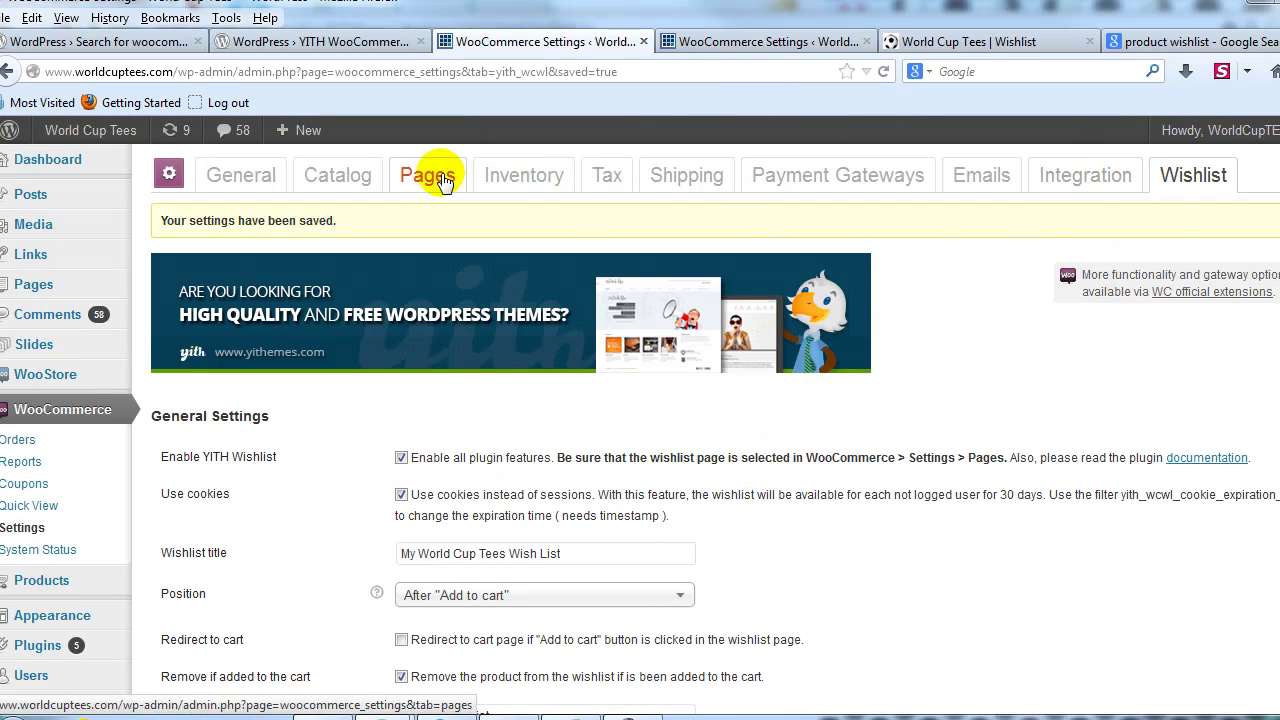
Verify the Wishlist Page assignment on the WooCommerce Pages settings.
{"action": "left_click", "coordinate": [760, 41]}
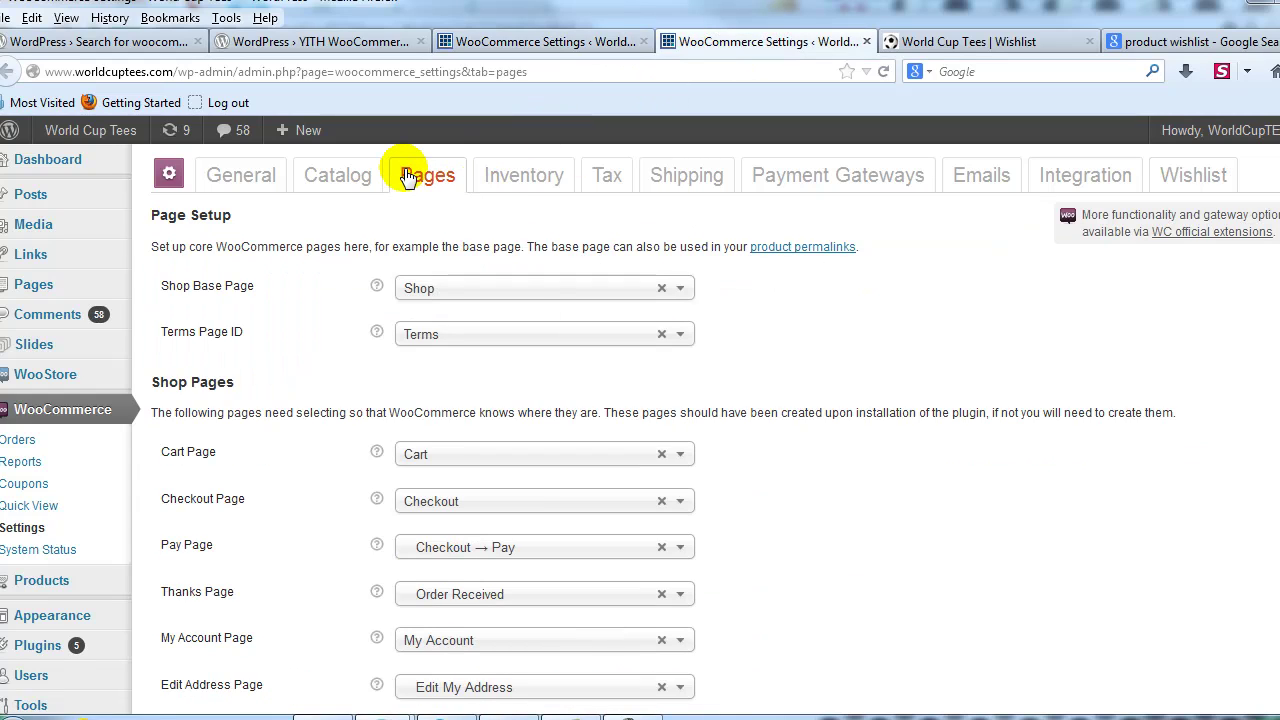
{"action": "scroll", "coordinate": [678, 394], "scroll_direction": "down", "scroll_amount": 5}
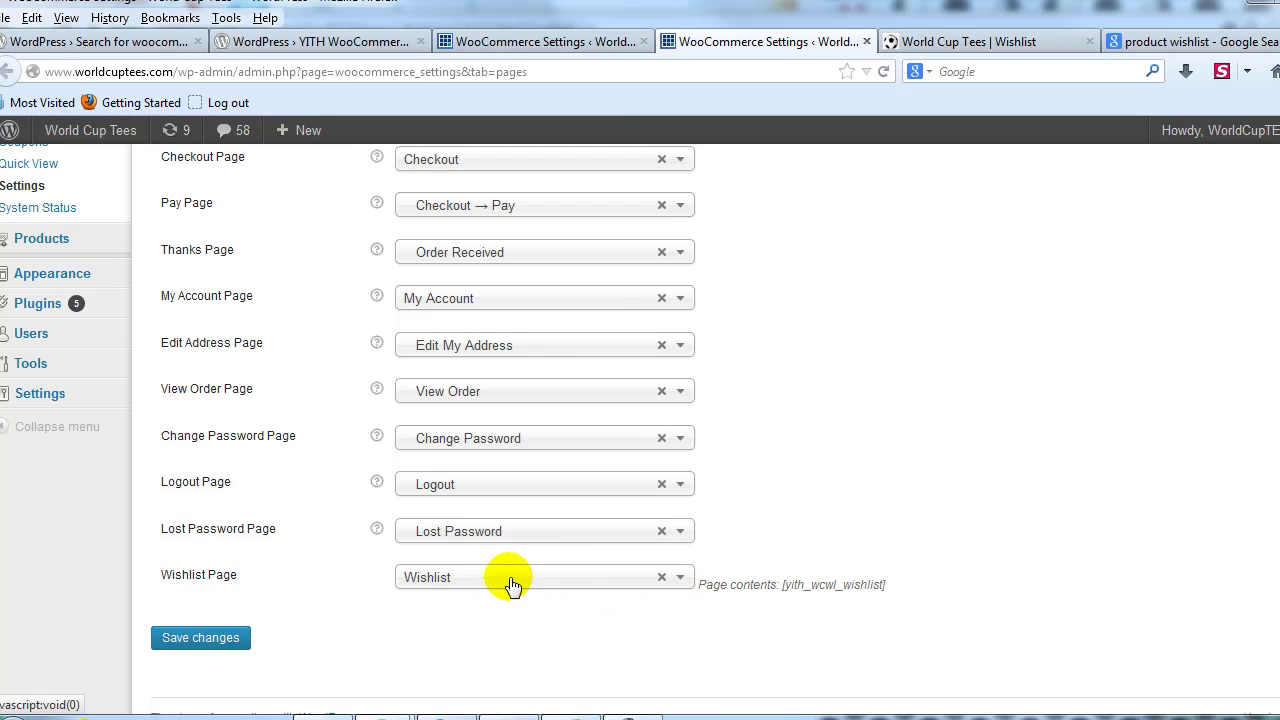
{"action": "scroll", "coordinate": [515, 578], "scroll_direction": "up", "scroll_amount": 5}
{"action": "left_click", "coordinate": [597, 44]}
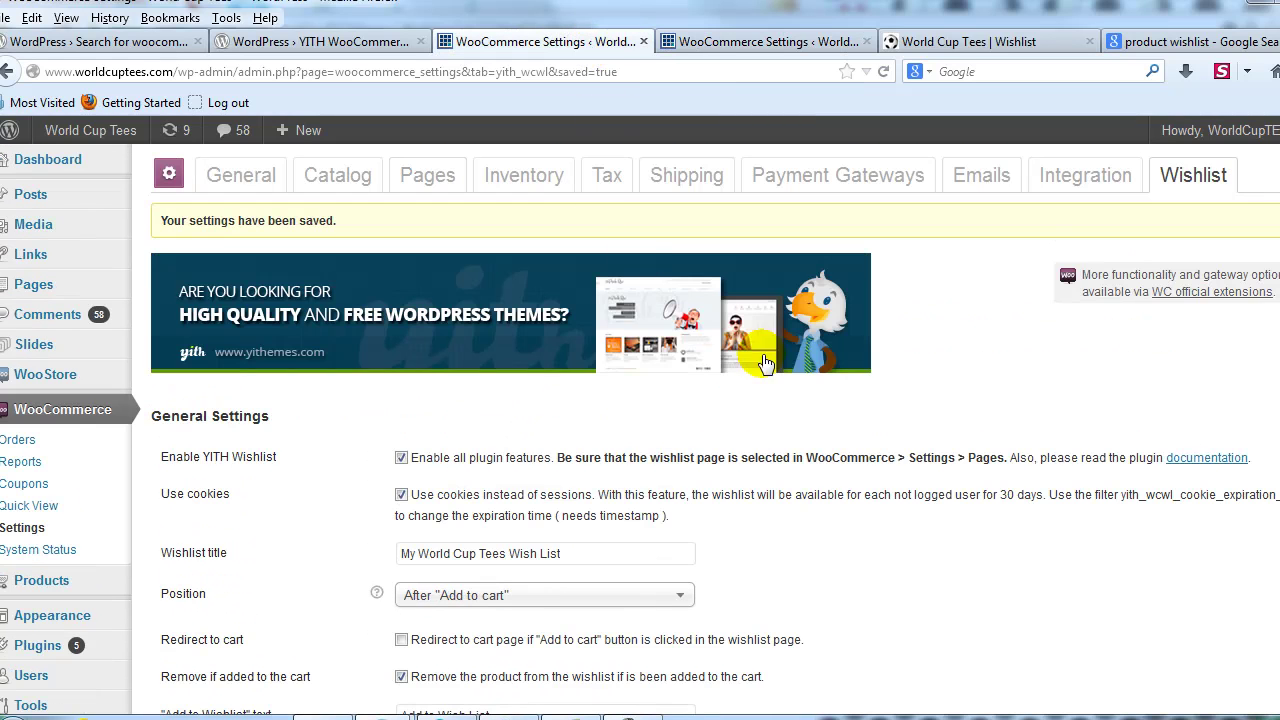
Return to the wishlist showing Fall Belongs to Ball at $19.95.
{"action": "left_click", "coordinate": [984, 44]}
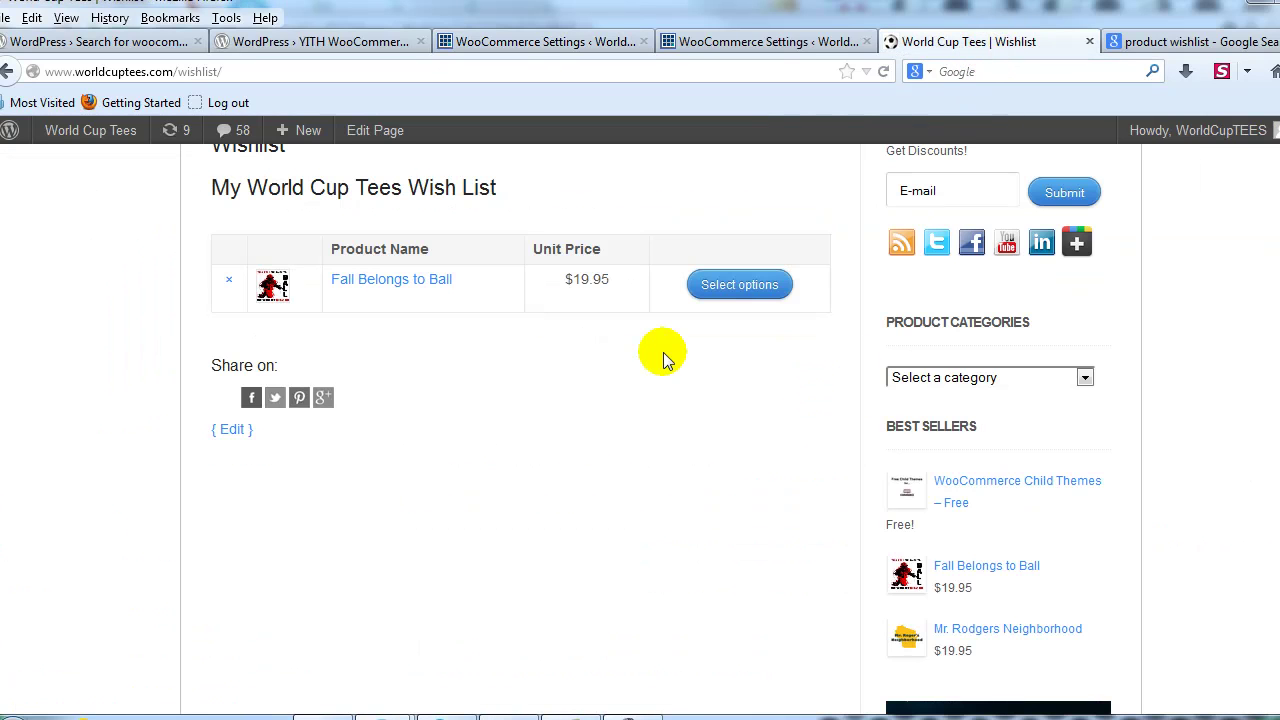
{"action": "scroll", "coordinate": [610, 505], "scroll_direction": "up", "scroll_amount": 3}
{"action": "scroll", "coordinate": [597, 397], "scroll_direction": "down", "scroll_amount": 2}
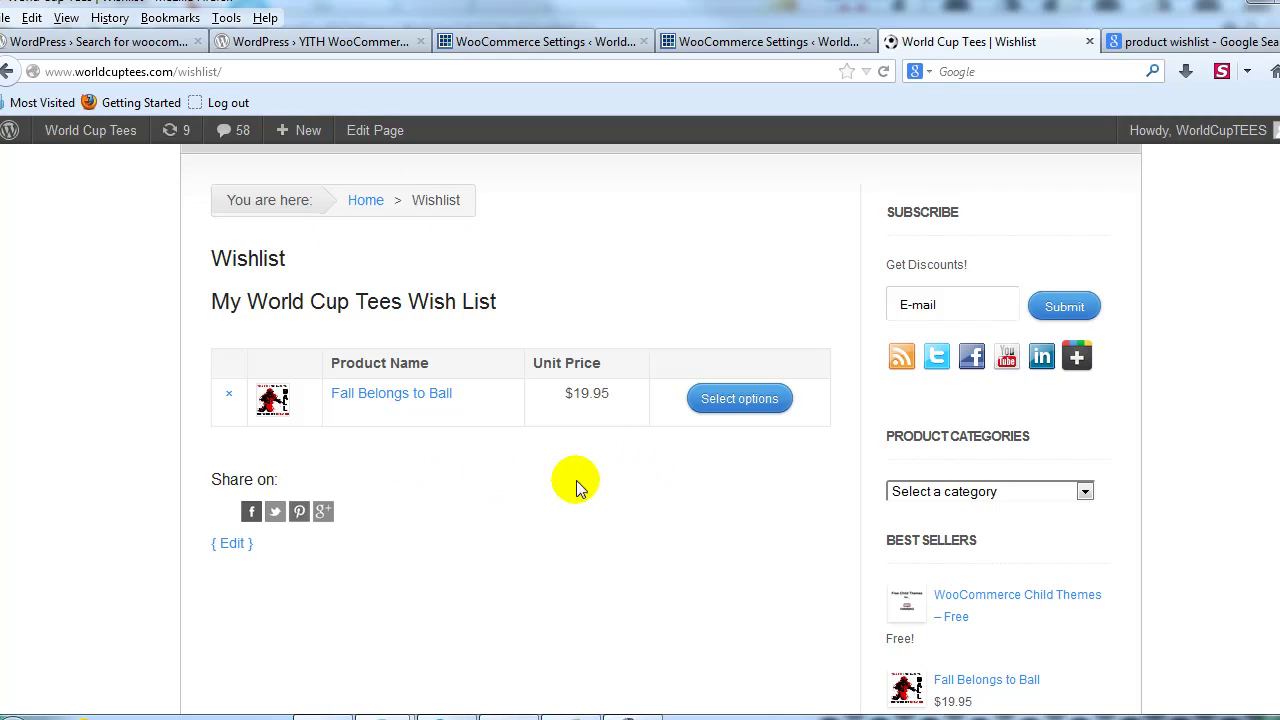
{"action": "scroll", "coordinate": [400, 430], "scroll_direction": "up", "scroll_amount": 2}
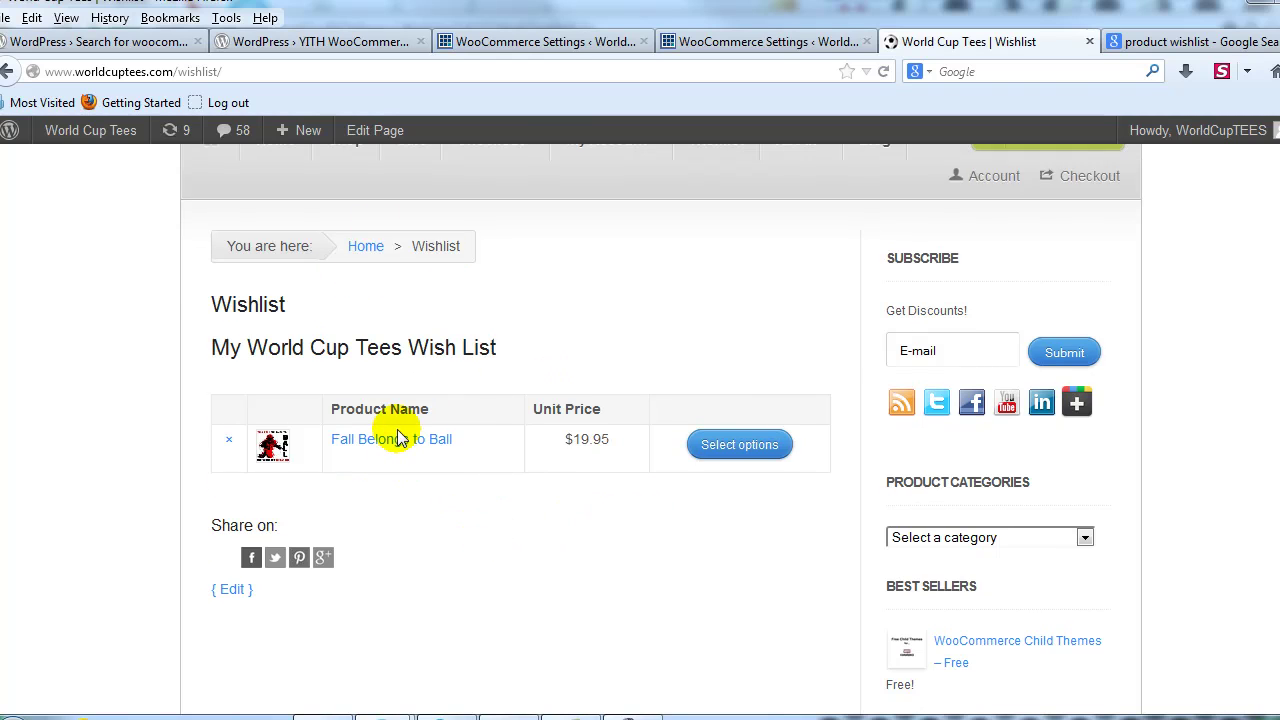
Add the Italy Soccer Queen shirt in size Medium ($19.95) to the wish list.
{"action": "left_click", "coordinate": [347, 207]}
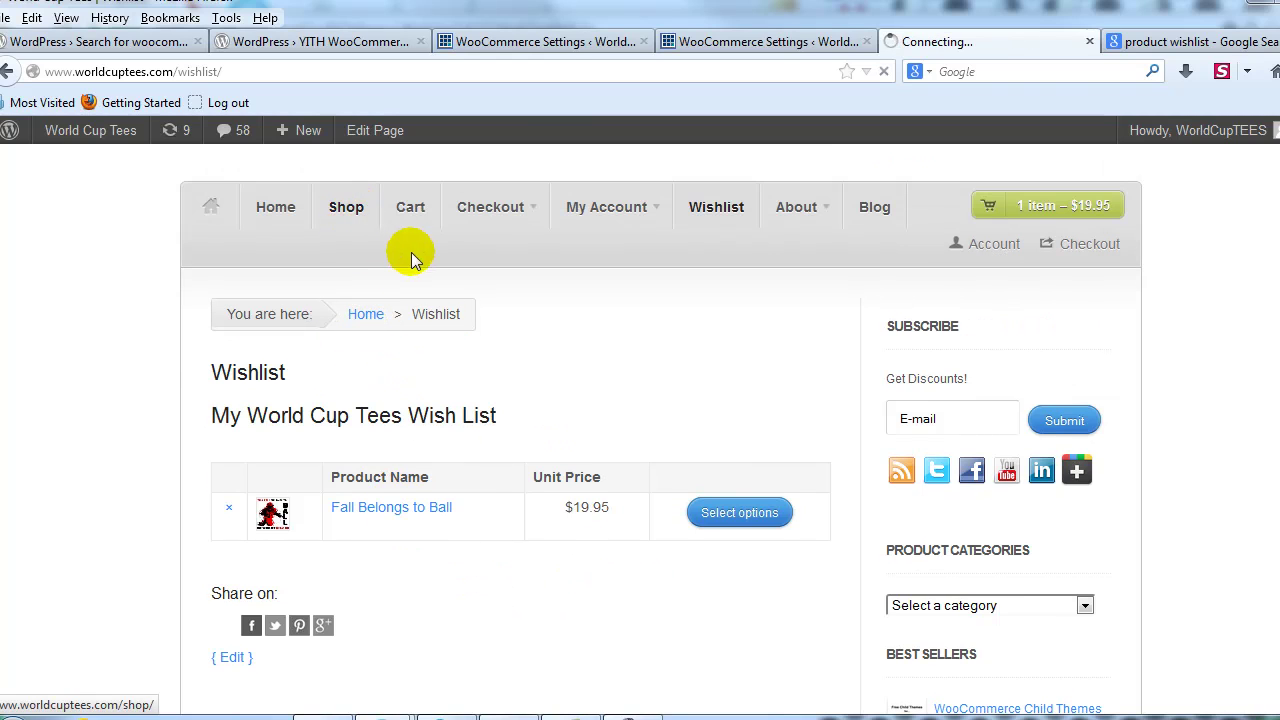
{"action": "left_click", "coordinate": [737, 196]}
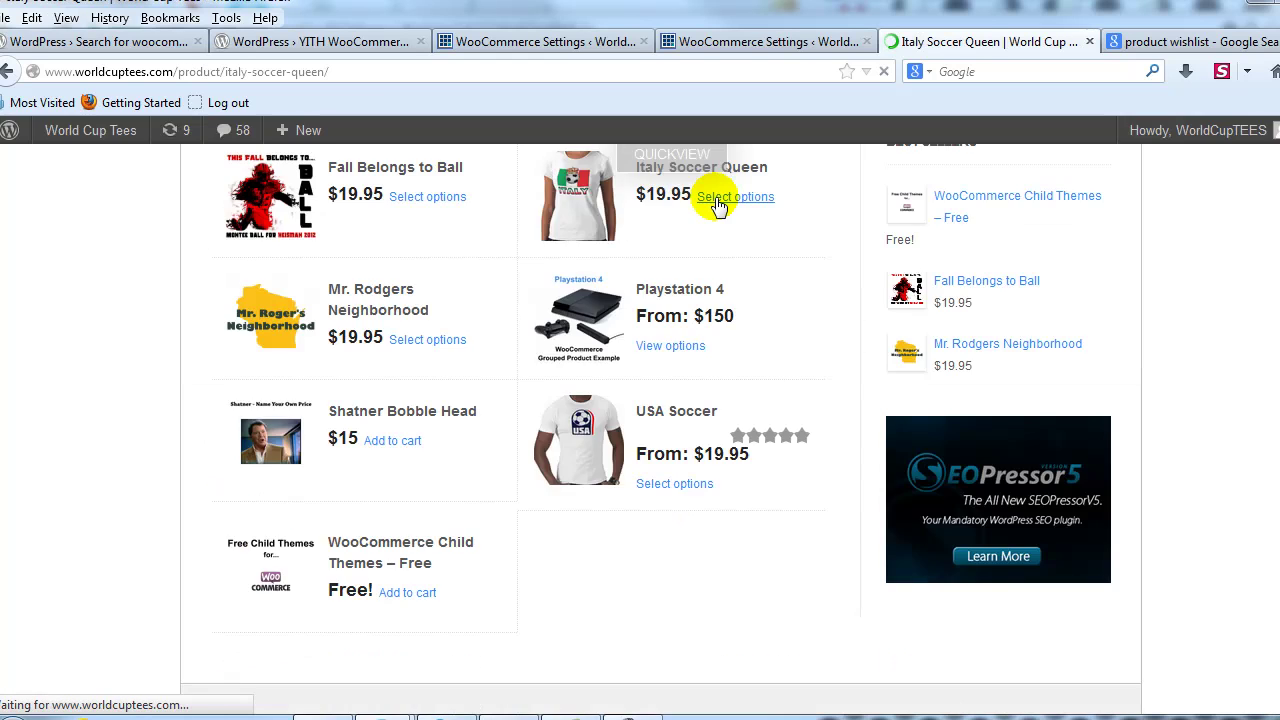
{"action": "scroll", "coordinate": [686, 575], "scroll_direction": "down", "scroll_amount": 5}
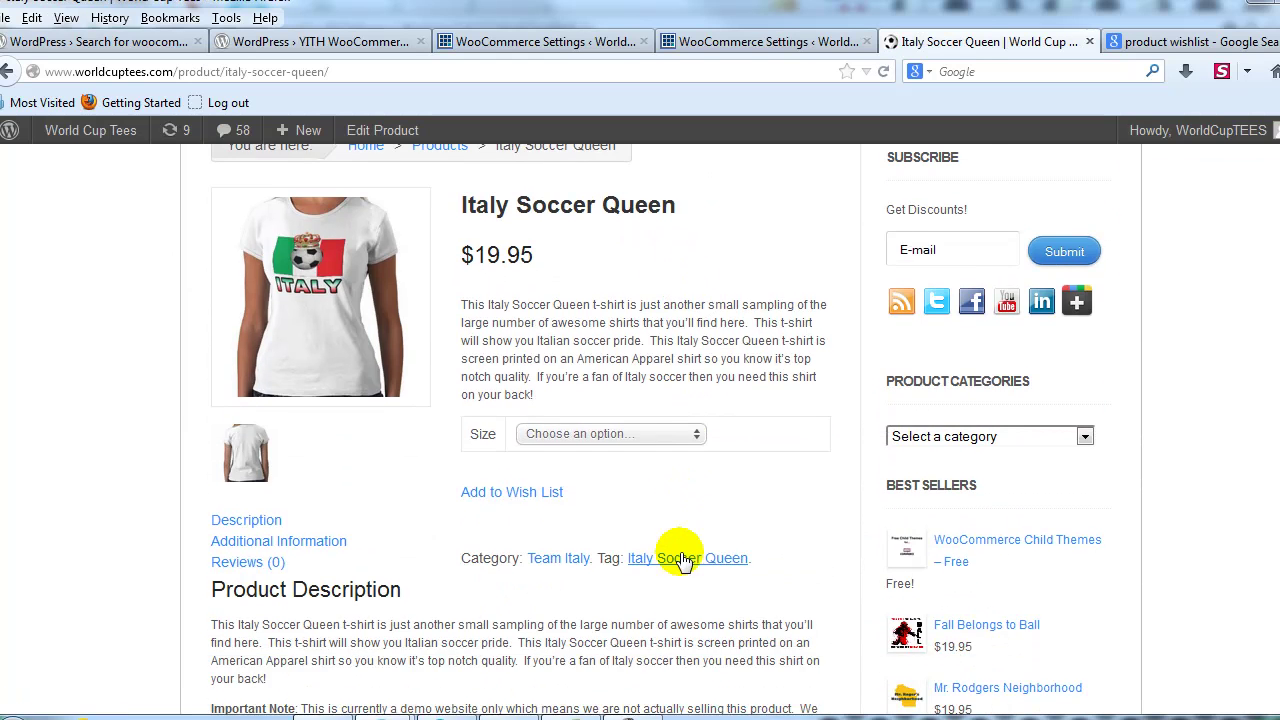
{"action": "left_click", "coordinate": [655, 395]}
{"action": "left_click", "coordinate": [641, 421]}
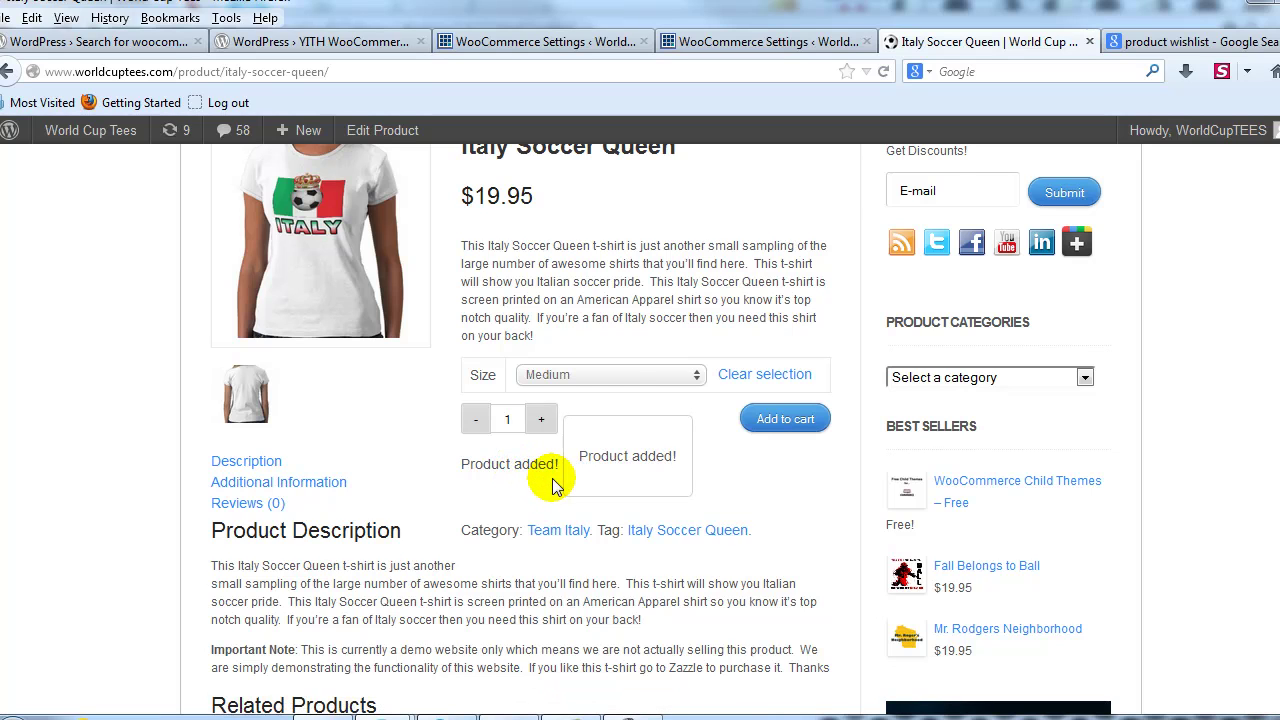
{"action": "scroll", "coordinate": [594, 472], "scroll_direction": "up", "scroll_amount": 3}
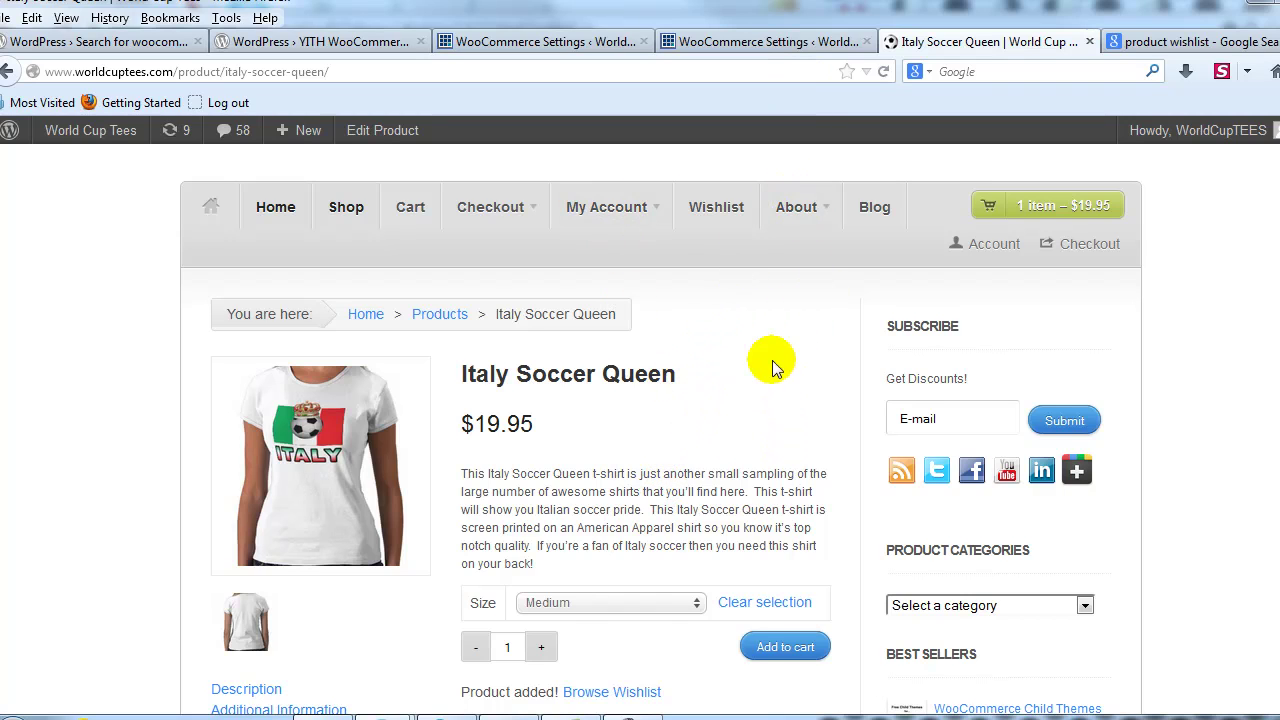
{"action": "scroll", "coordinate": [770, 365], "scroll_direction": "down", "scroll_amount": 5}
{"action": "scroll", "coordinate": [766, 355], "scroll_direction": "up", "scroll_amount": 5}
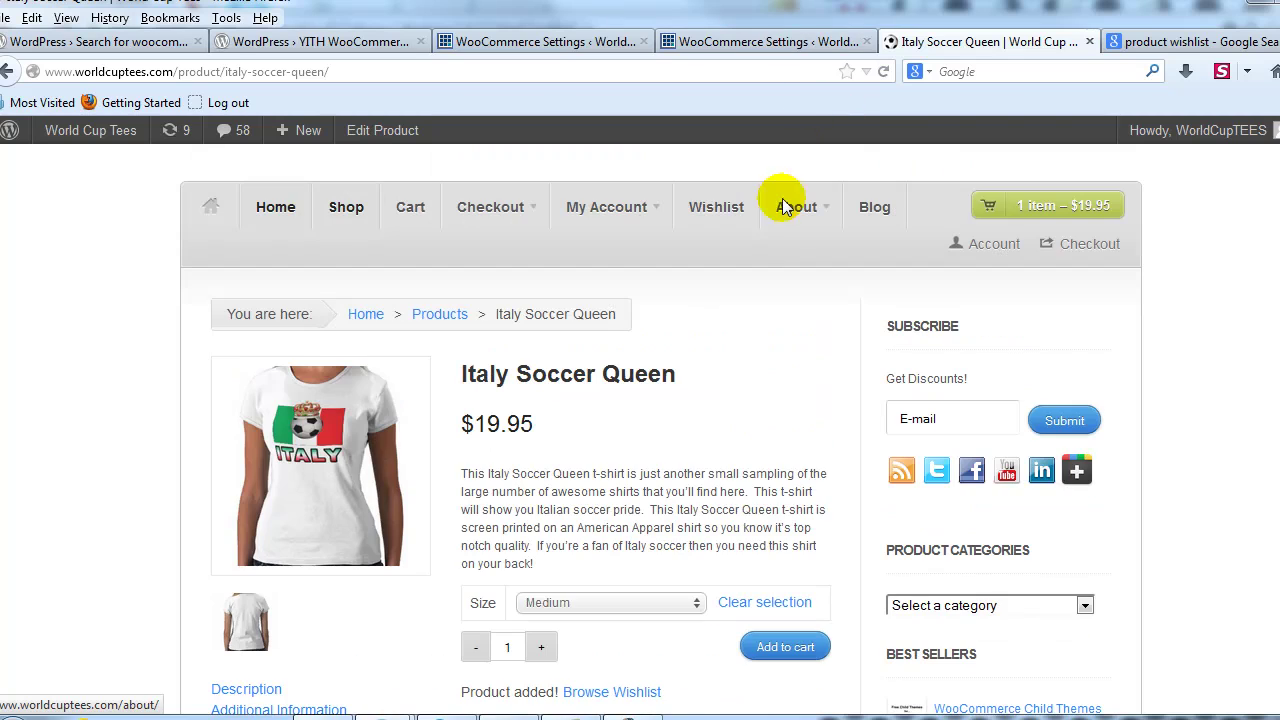
{"action": "scroll", "coordinate": [757, 263], "scroll_direction": "down", "scroll_amount": 2}
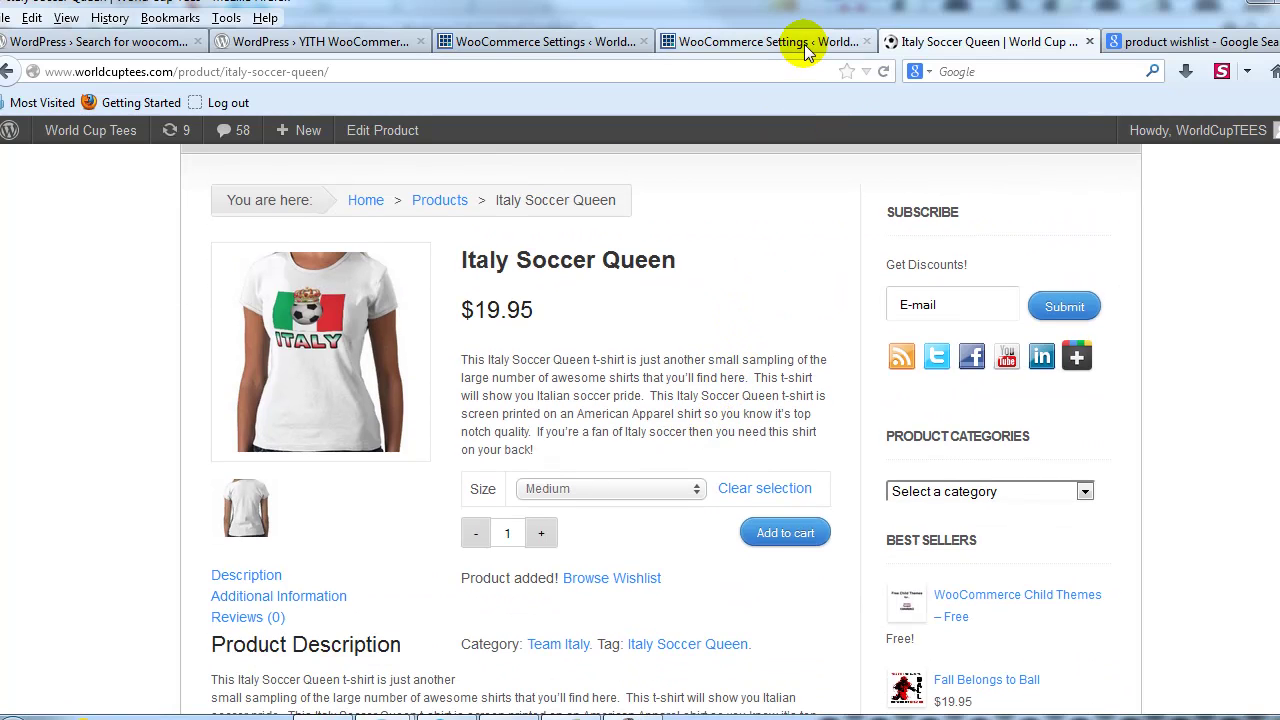
{"action": "left_click", "coordinate": [804, 44]}
Save the Wishlist settings using buttons instead of anchors, then open Mr. Rodgers Neighborhood.
{"action": "left_click", "coordinate": [503, 41]}
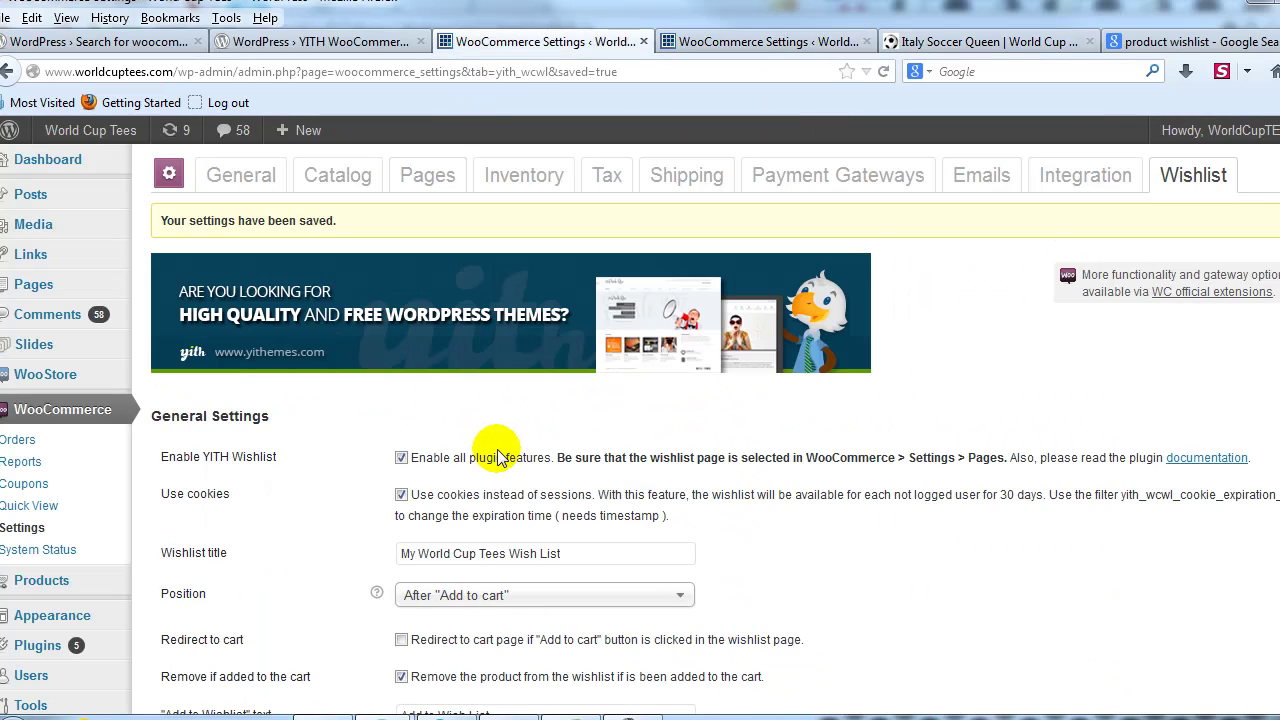
{"action": "scroll", "coordinate": [492, 460], "scroll_direction": "down", "scroll_amount": 6}
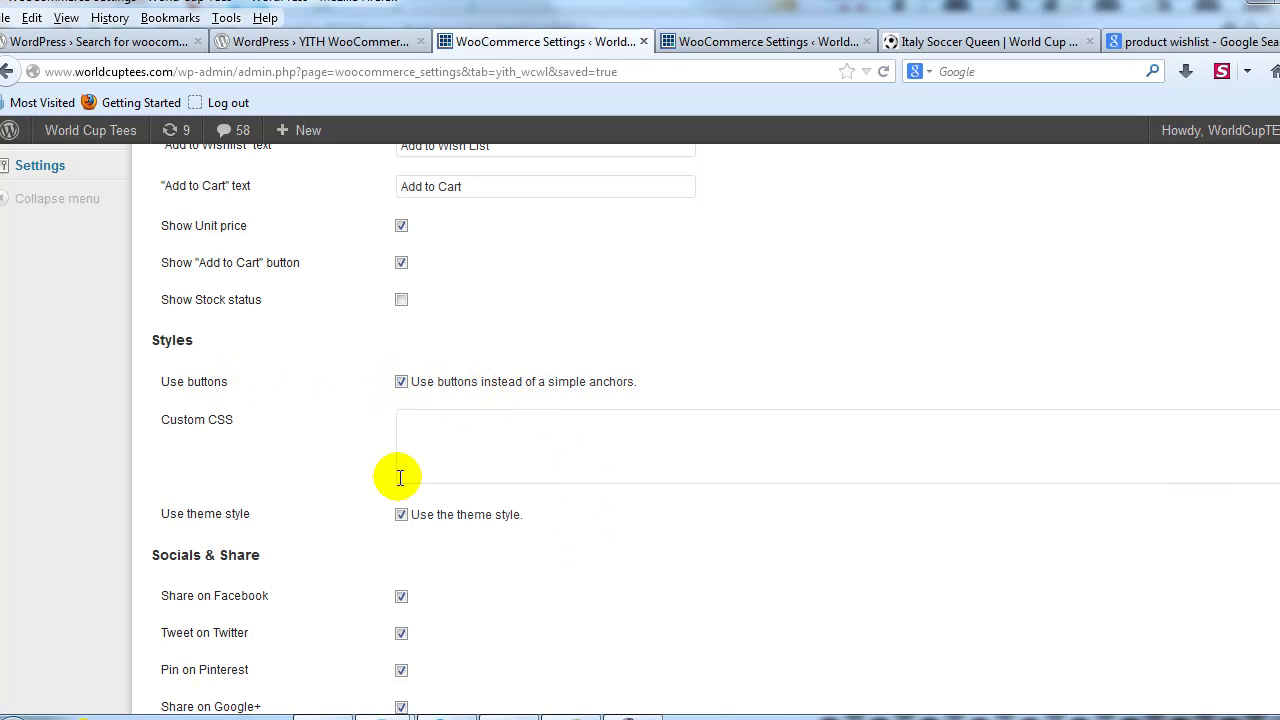
{"action": "scroll", "coordinate": [400, 400], "scroll_direction": "up", "scroll_amount": 5}
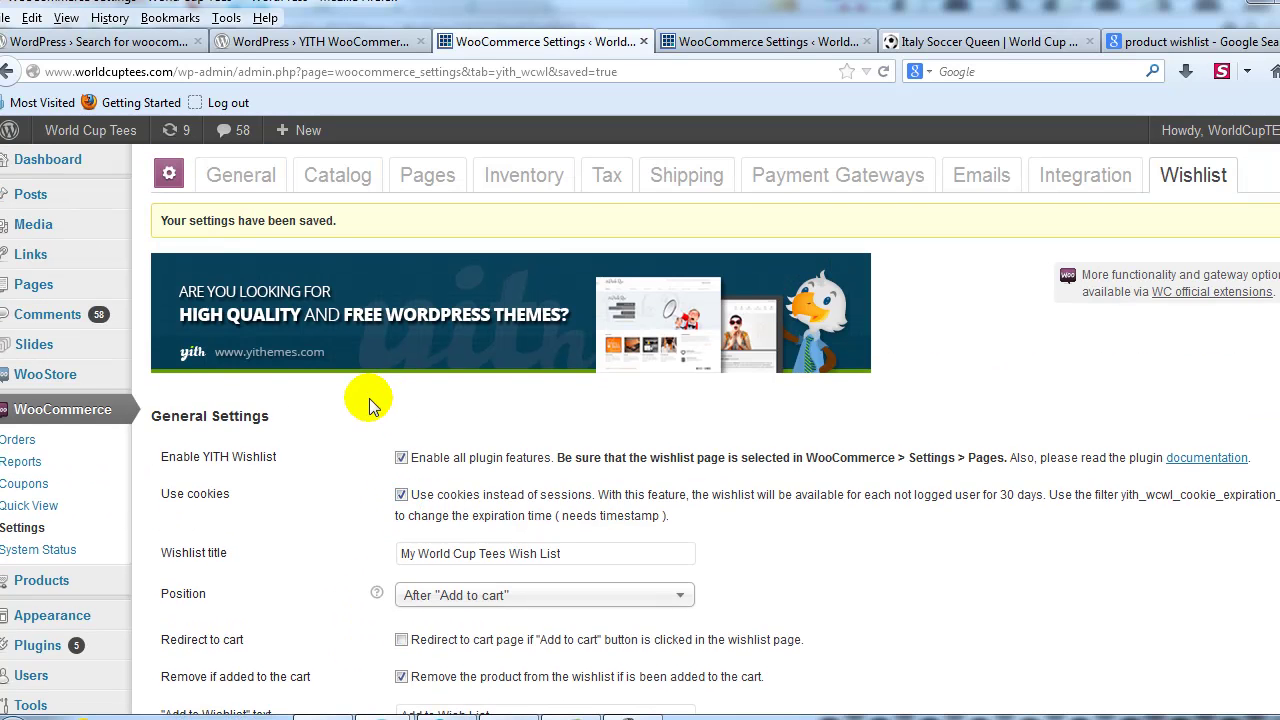
{"action": "scroll", "coordinate": [366, 330], "scroll_direction": "down", "scroll_amount": 3}
{"action": "scroll", "coordinate": [360, 418], "scroll_direction": "down", "scroll_amount": 5}
{"action": "left_click", "coordinate": [220, 628]}
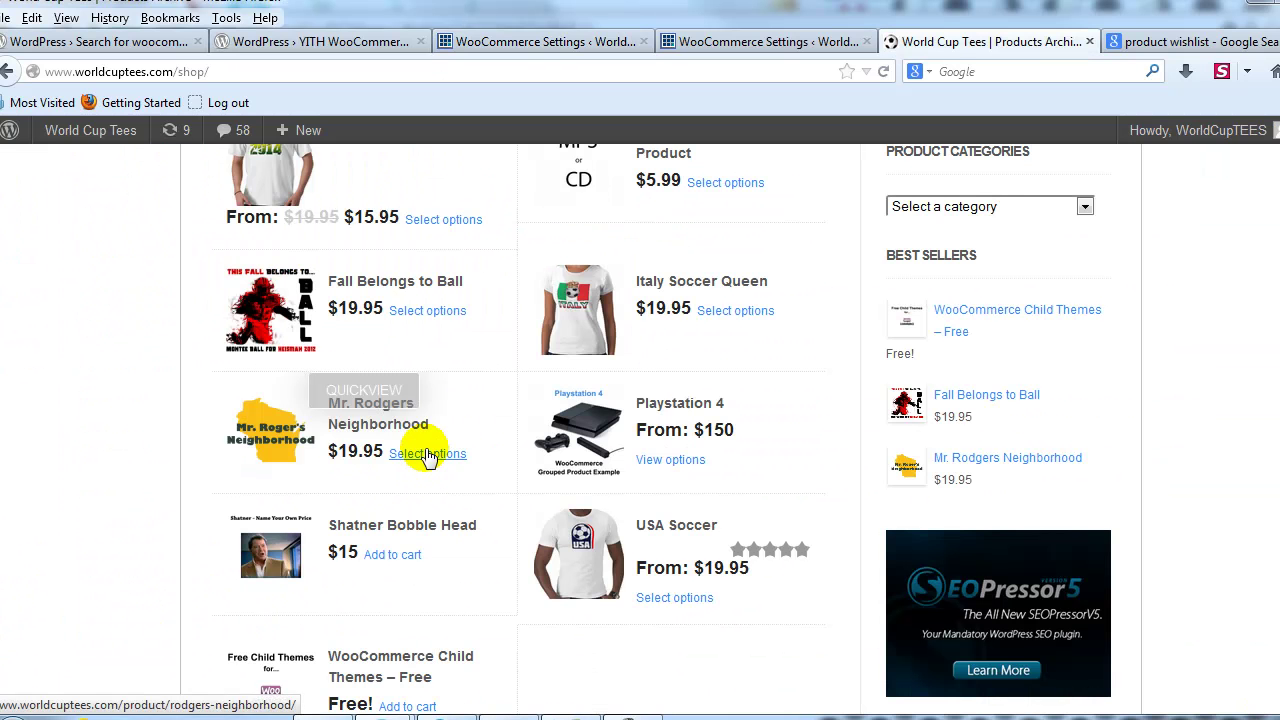
{"action": "left_click", "coordinate": [427, 454]}
Add Mr. Rodgers Neighborhood to the wishlist, review the three $19.95 shirts, then return to settings.
{"action": "scroll", "coordinate": [500, 466], "scroll_direction": "down", "scroll_amount": 3}
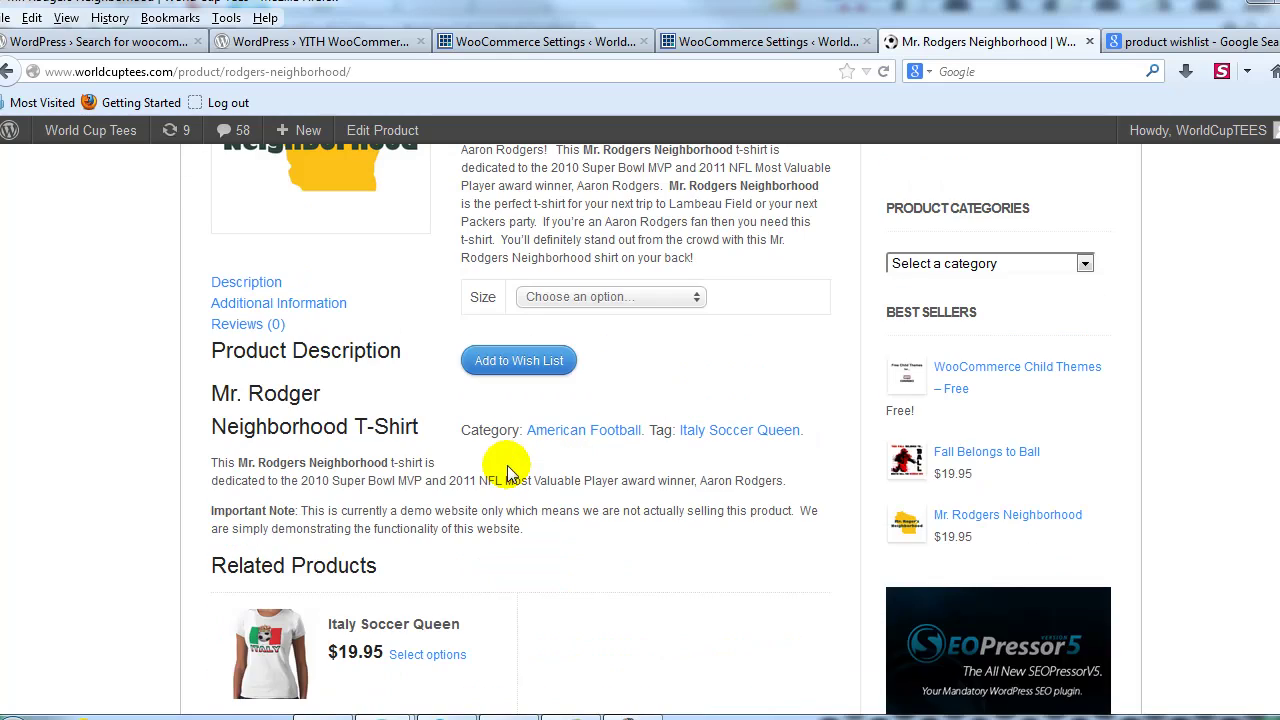
{"action": "scroll", "coordinate": [543, 480], "scroll_direction": "up", "scroll_amount": 1}
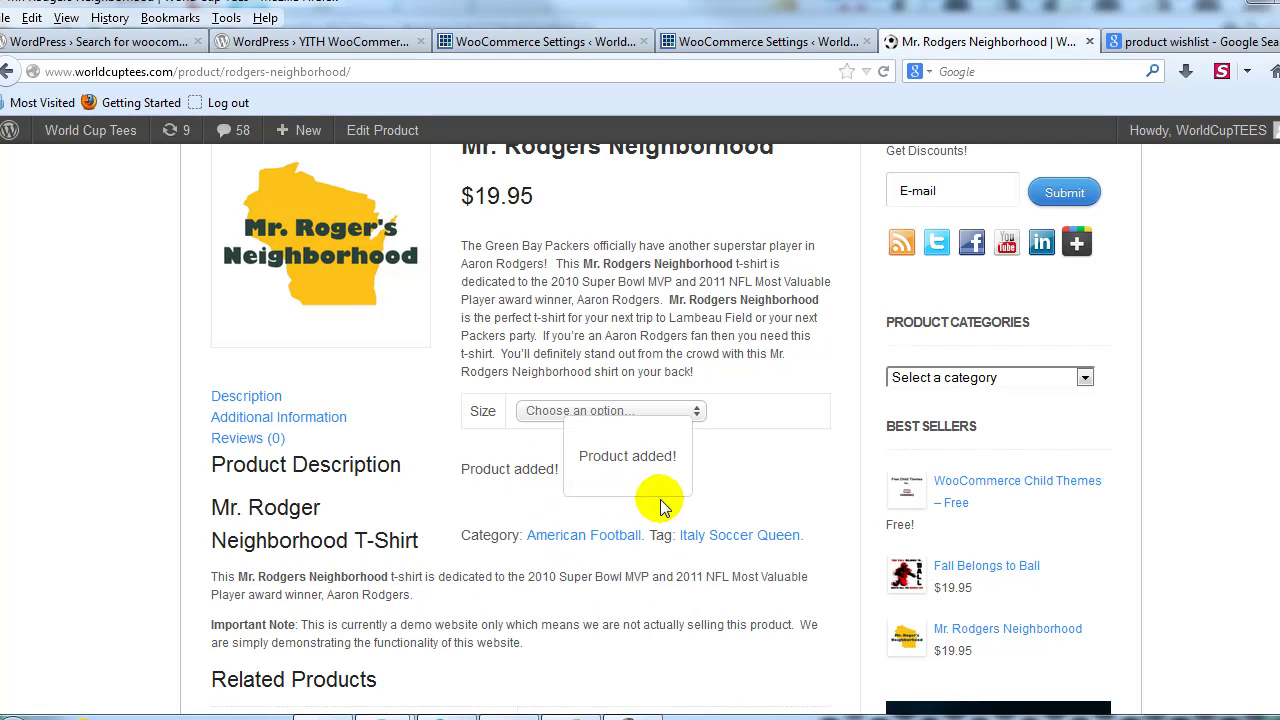
{"action": "left_click", "coordinate": [610, 469]}
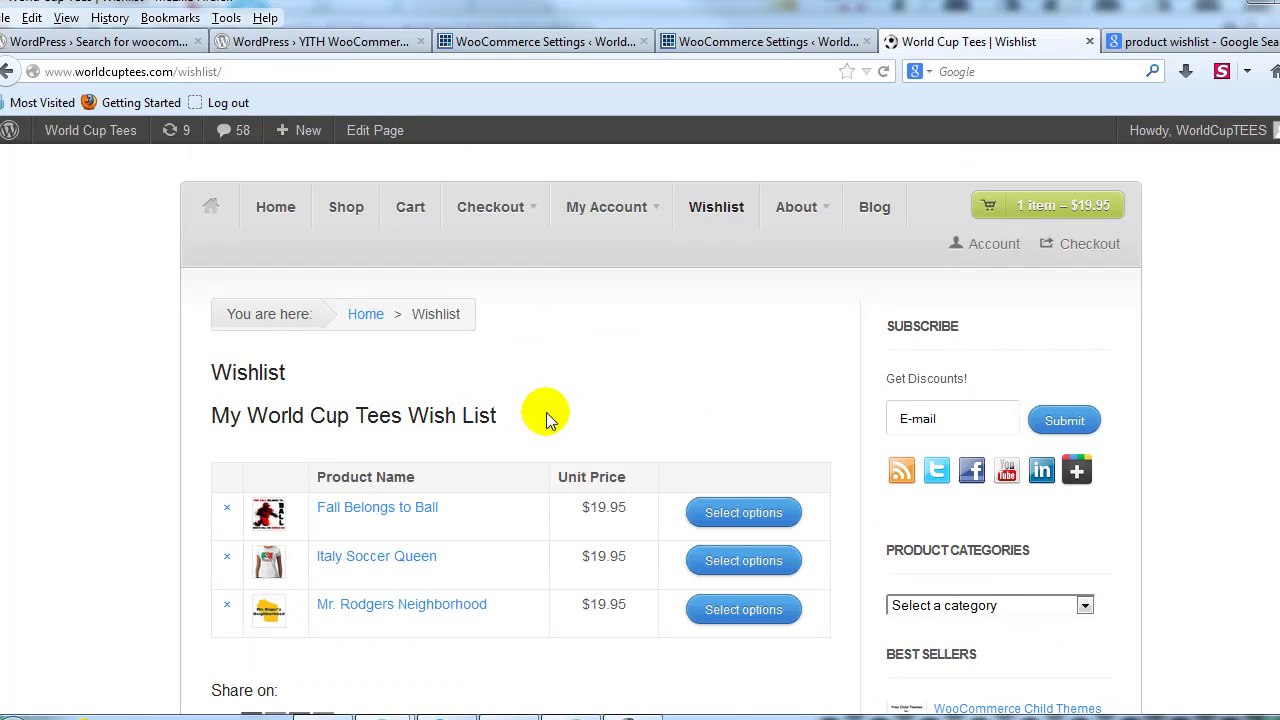
{"action": "scroll", "coordinate": [546, 414], "scroll_direction": "down", "scroll_amount": 2}
{"action": "scroll", "coordinate": [303, 366], "scroll_direction": "down", "scroll_amount": 2}
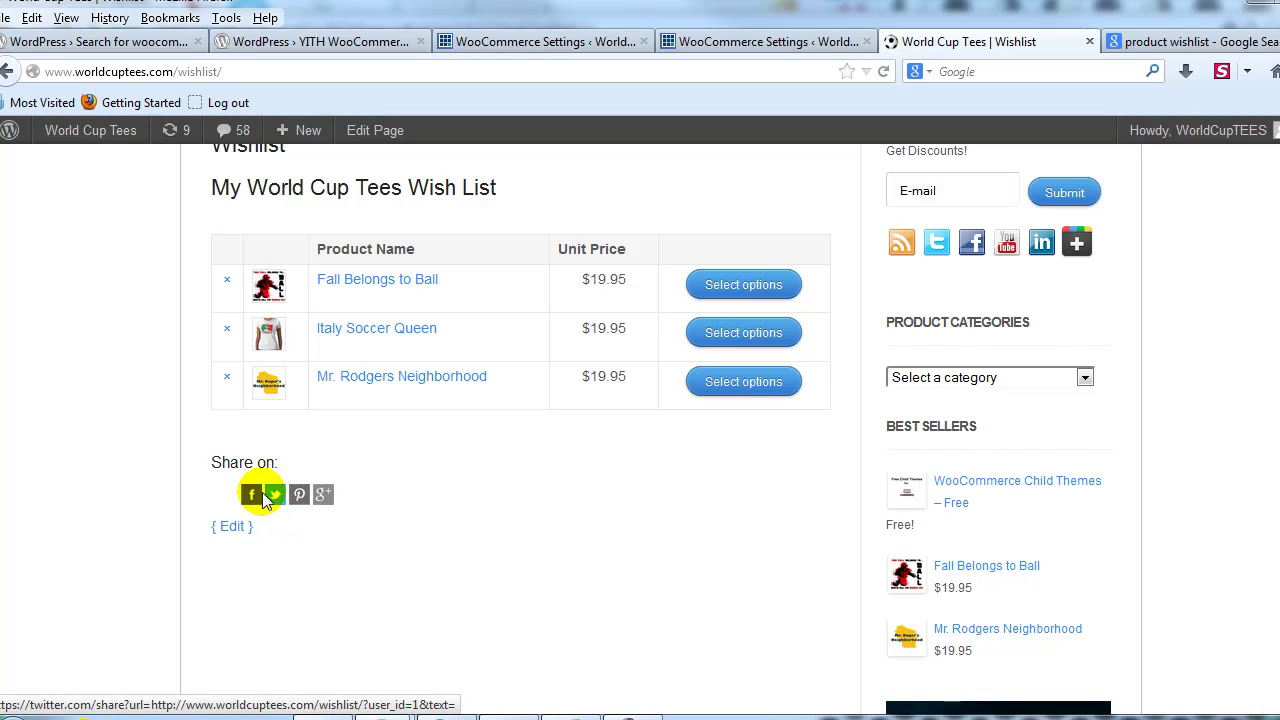
{"action": "key", "text": "ctrl+Page_Up"}
{"action": "key", "text": "ctrl+Page_Up"}
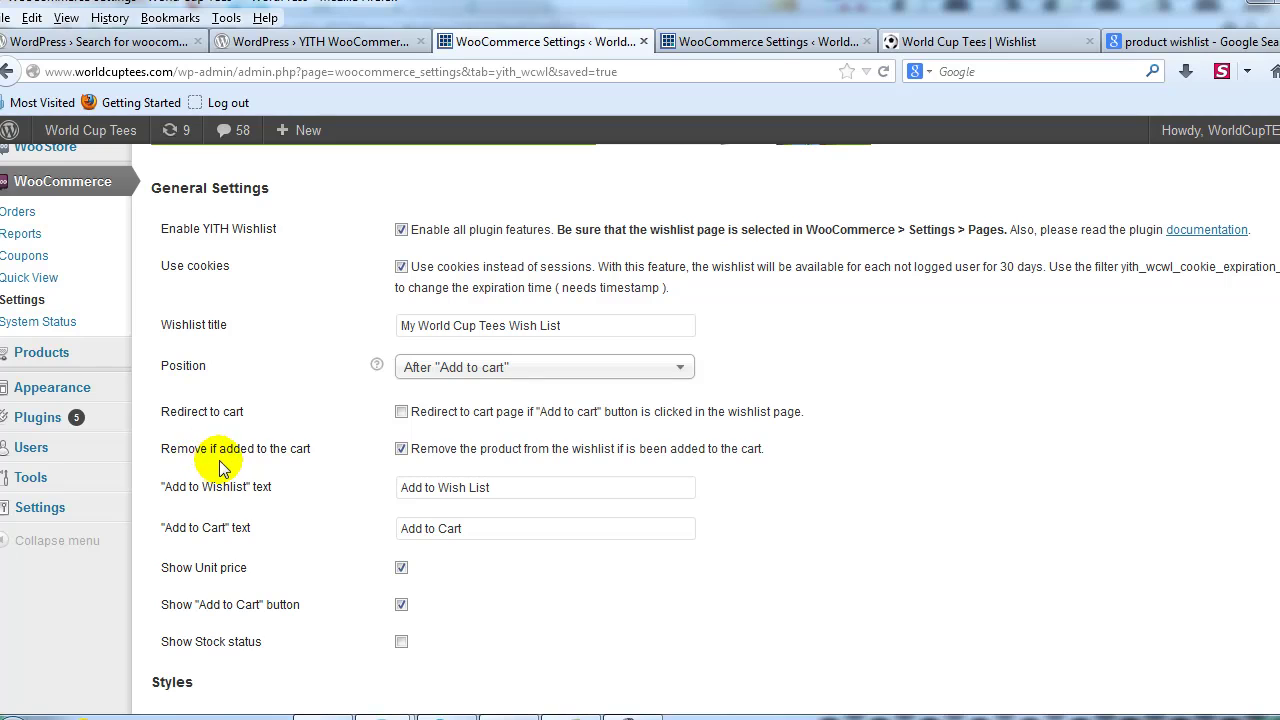
{"action": "scroll", "coordinate": [433, 576], "scroll_direction": "down", "scroll_amount": 2}
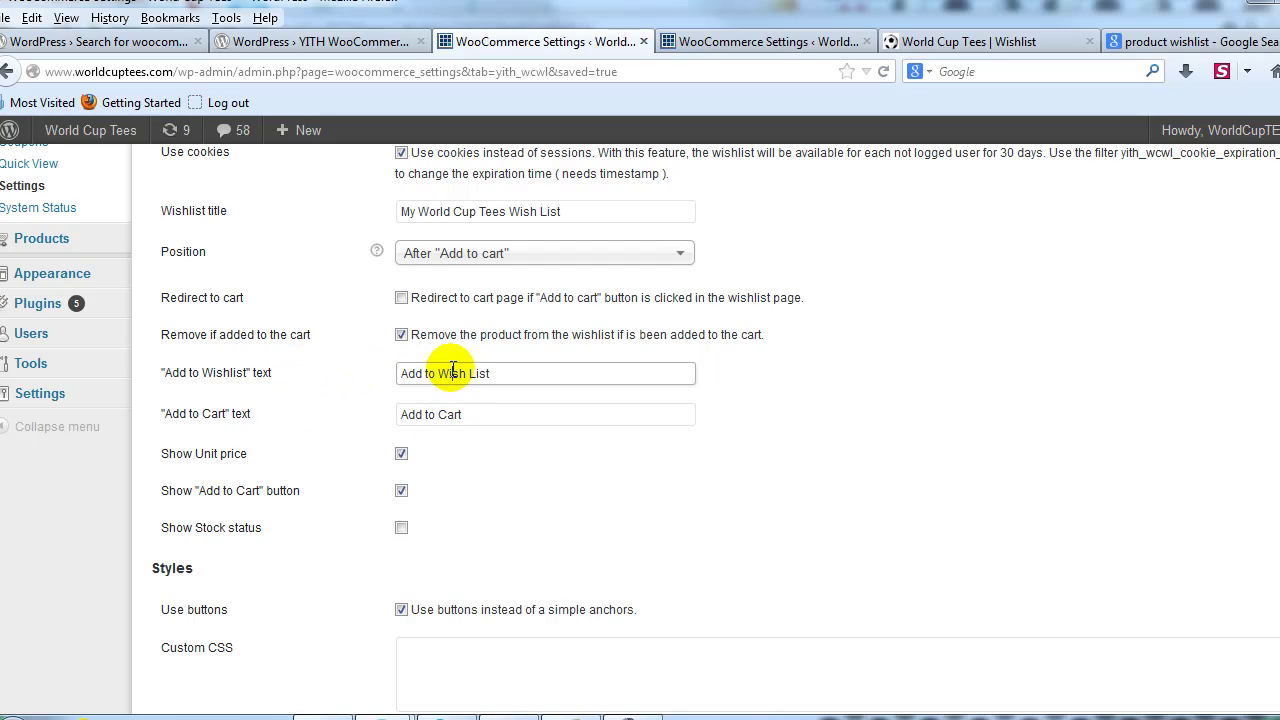
{"action": "left_click", "coordinate": [457, 414]}
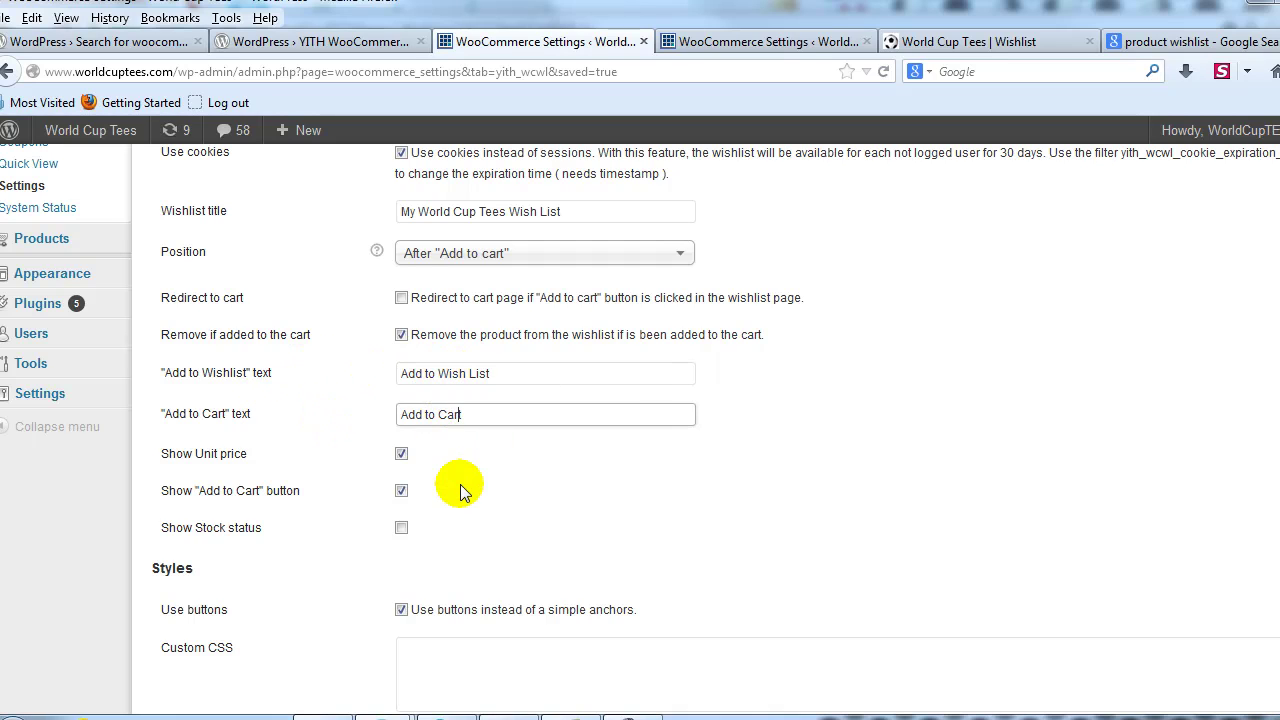
{"action": "scroll", "coordinate": [458, 490], "scroll_direction": "down", "scroll_amount": 3}
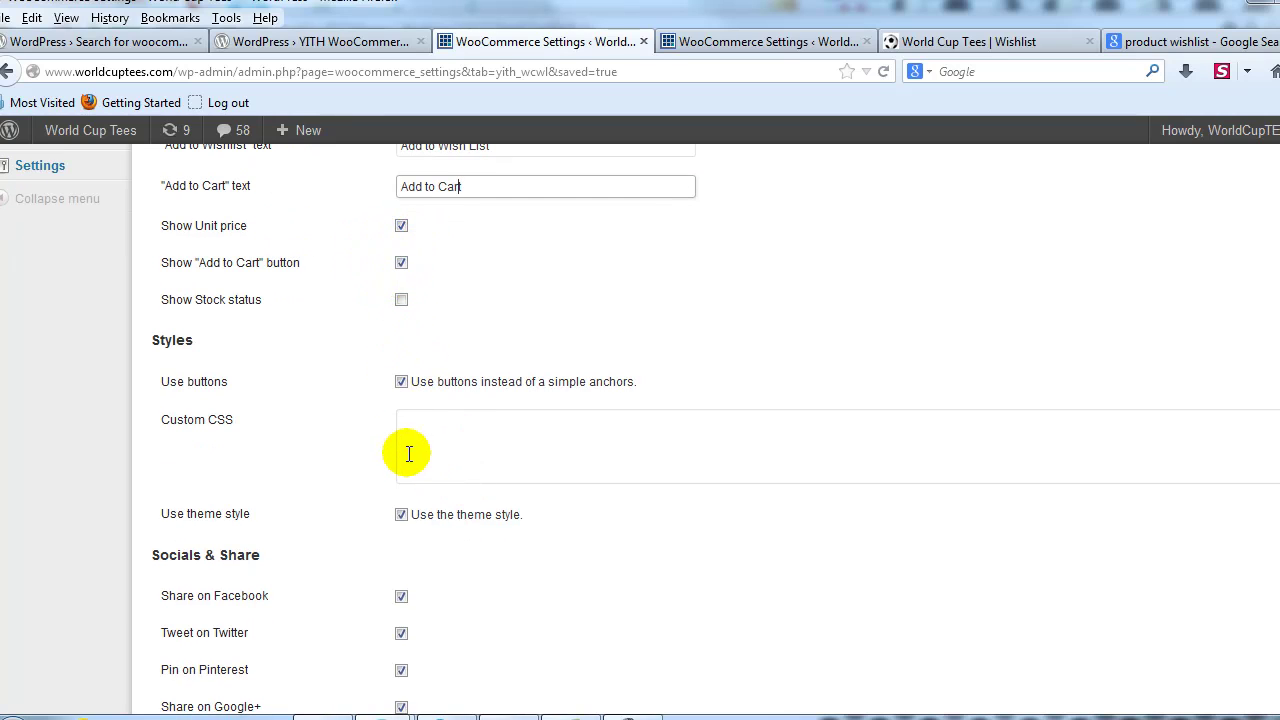
{"action": "scroll", "coordinate": [409, 450], "scroll_direction": "down", "scroll_amount": 2}
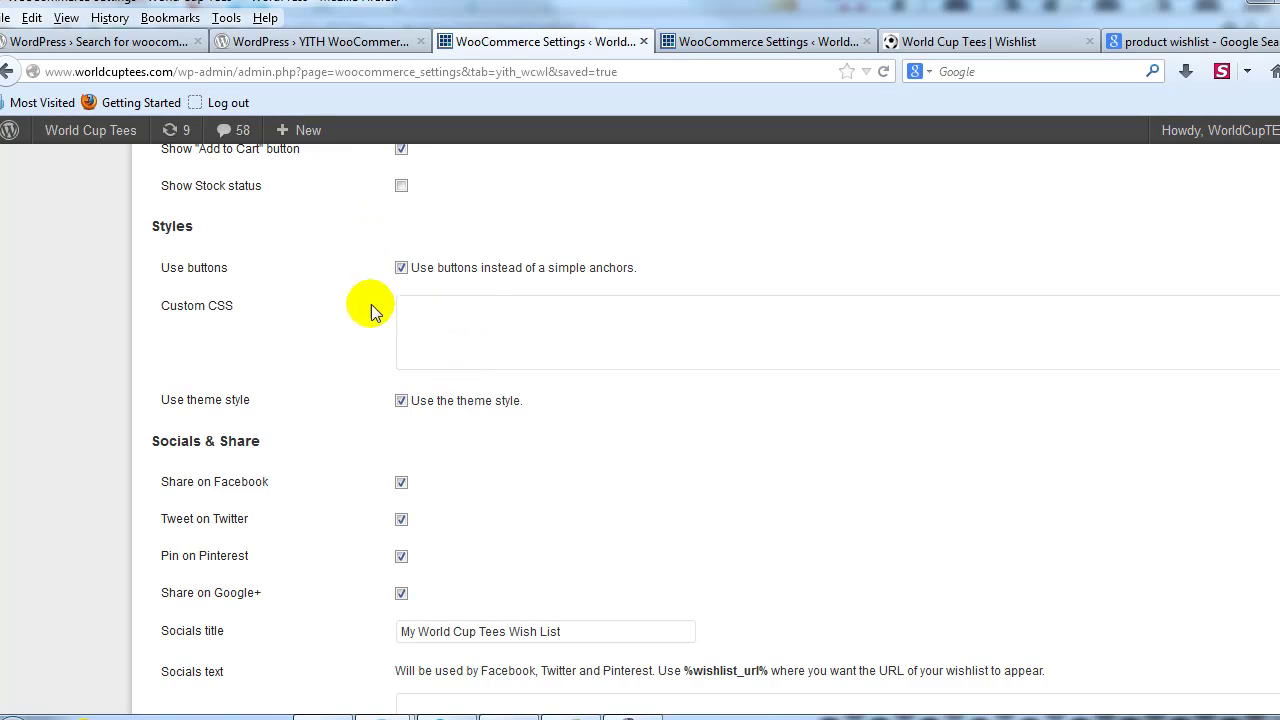
{"action": "left_click", "coordinate": [418, 336]}
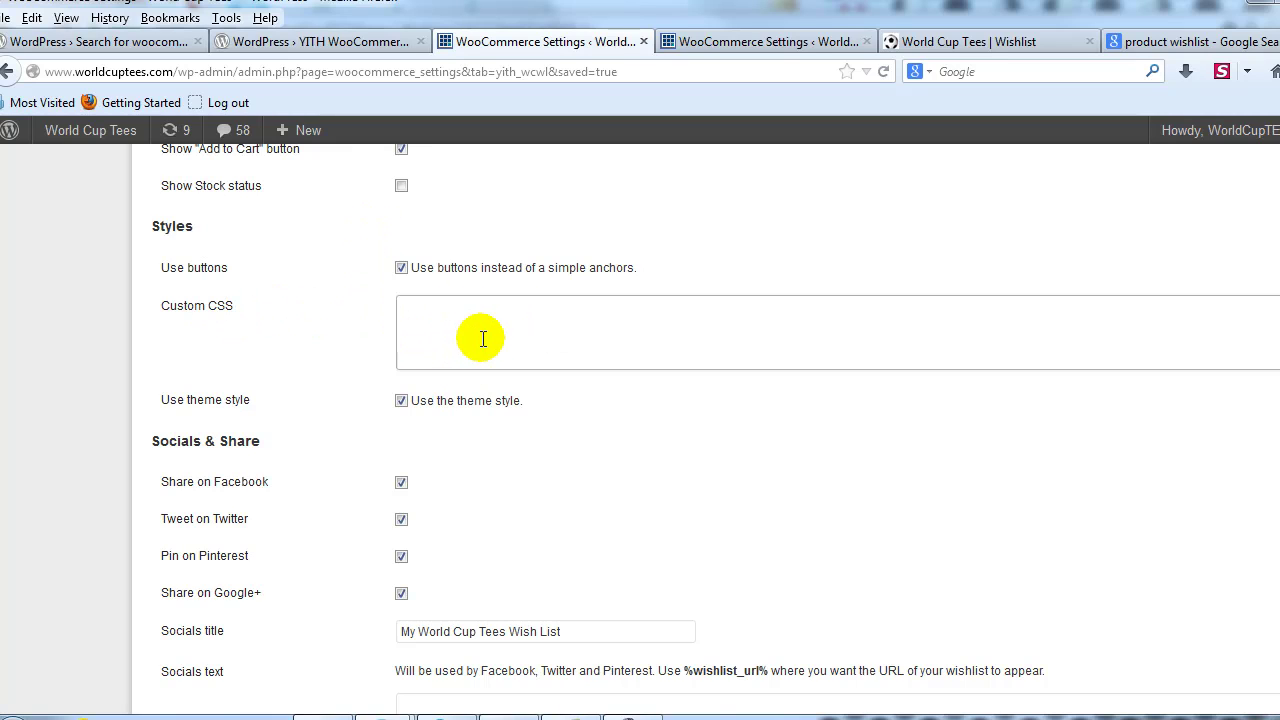
{"action": "scroll", "coordinate": [457, 460], "scroll_direction": "down", "scroll_amount": 4}
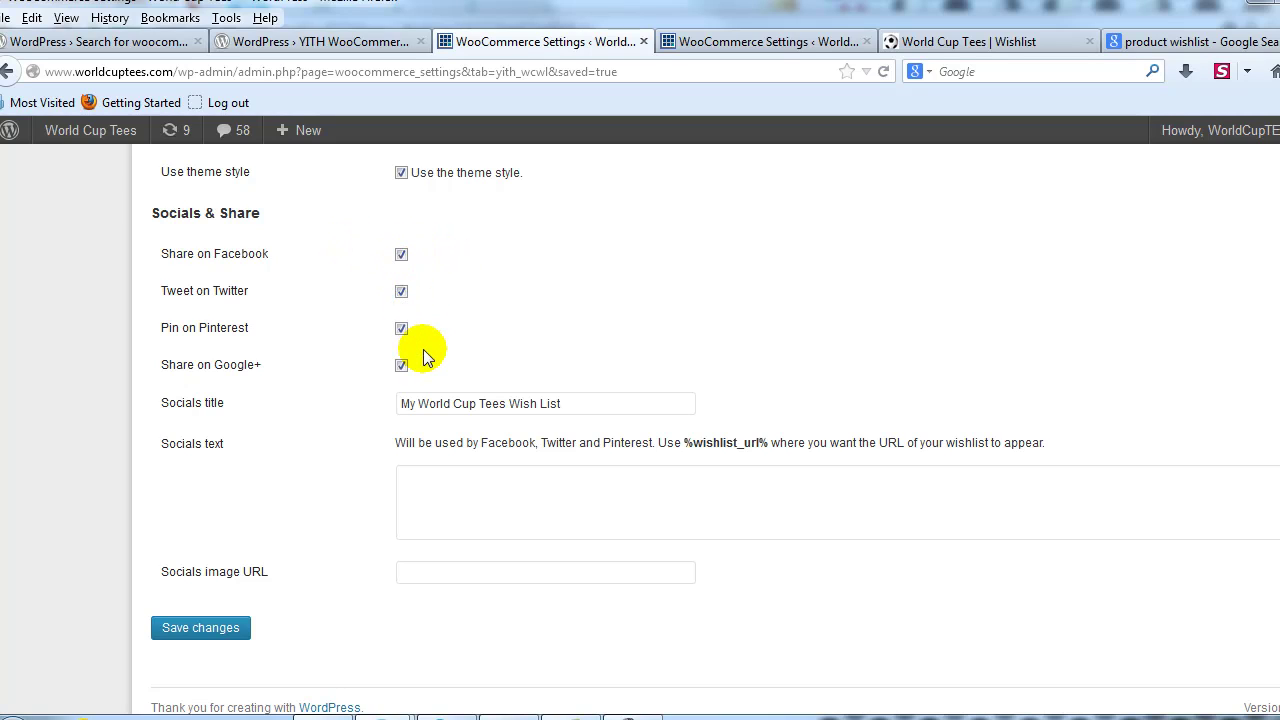
{"action": "left_click", "coordinate": [469, 498]}
{"action": "scroll", "coordinate": [403, 622], "scroll_direction": "up", "scroll_amount": 10}
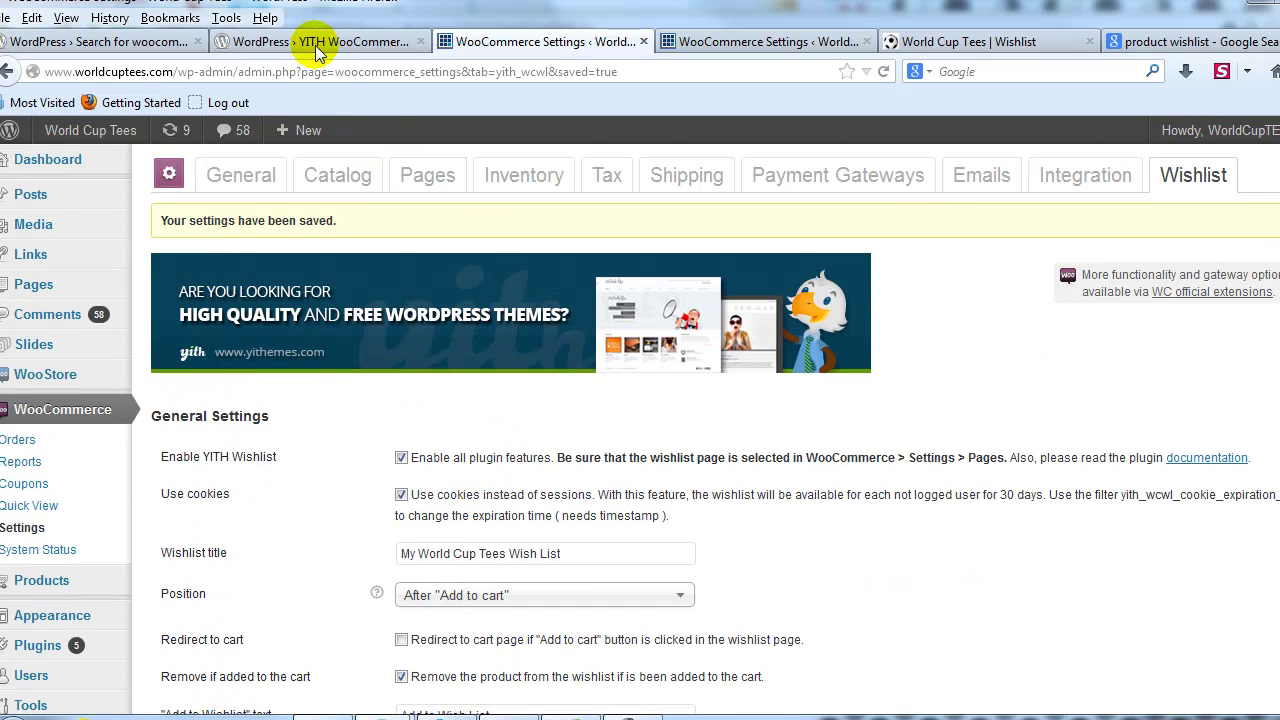
{"action": "left_click", "coordinate": [315, 45]}
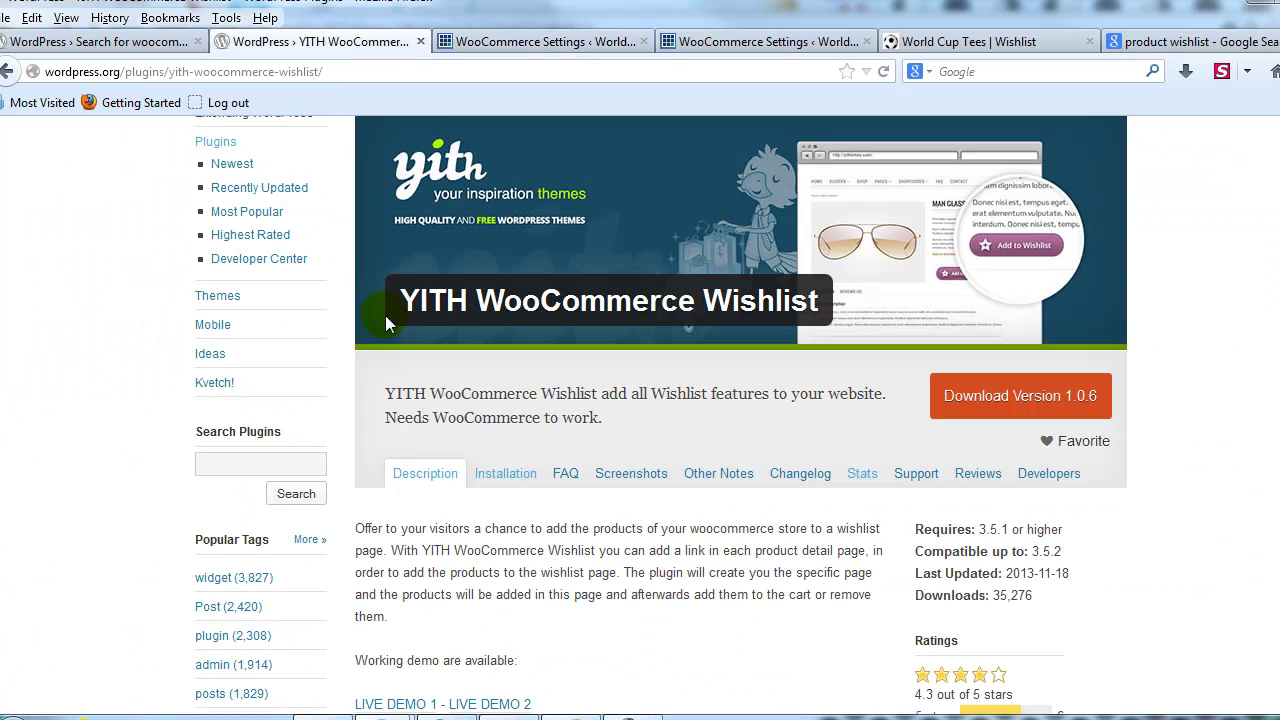
{"action": "left_click", "coordinate": [540, 41]}
{"action": "scroll", "coordinate": [640, 320], "scroll_direction": "down", "scroll_amount": 2}
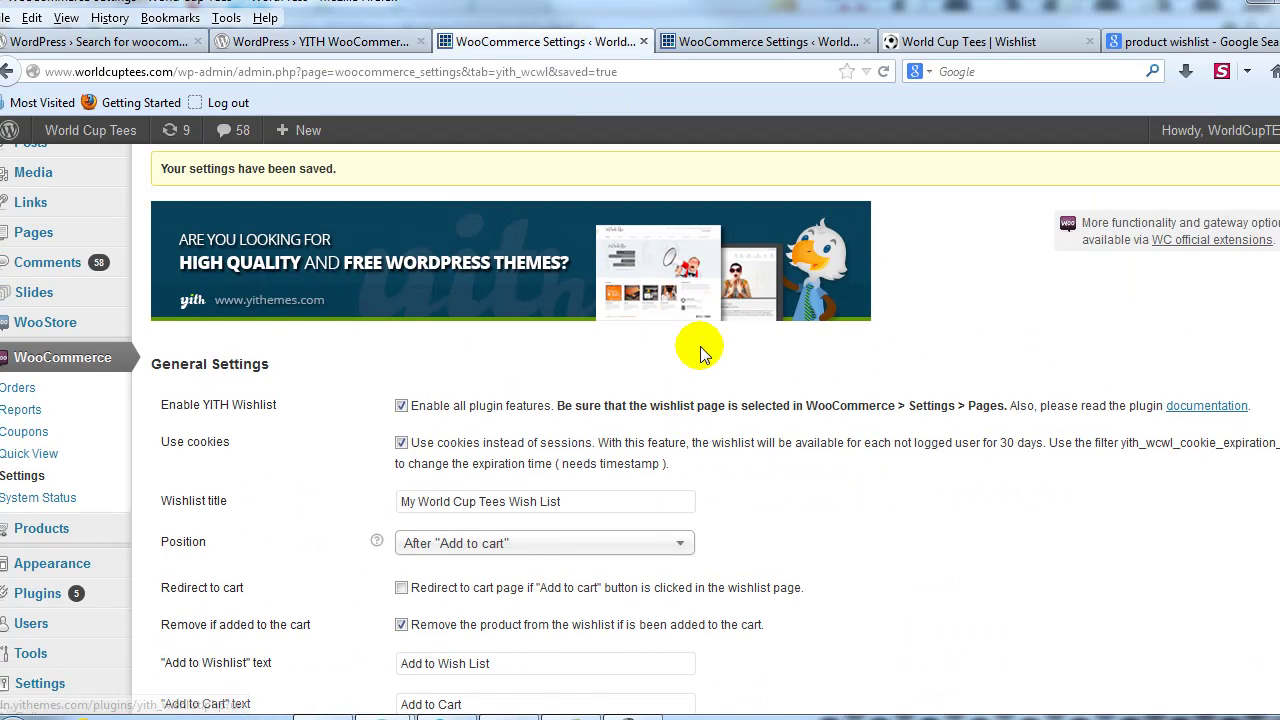
{"action": "scroll", "coordinate": [694, 346], "scroll_direction": "up", "scroll_amount": 2}
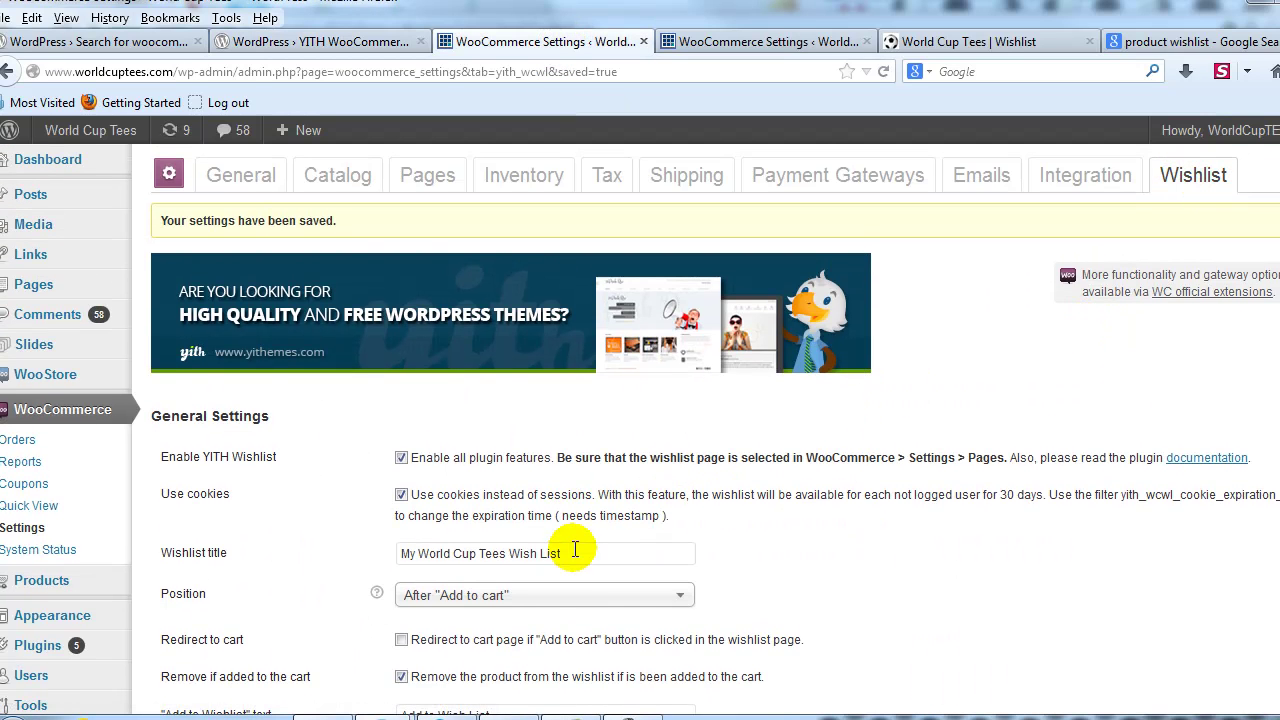
{"action": "left_click", "coordinate": [690, 41]}
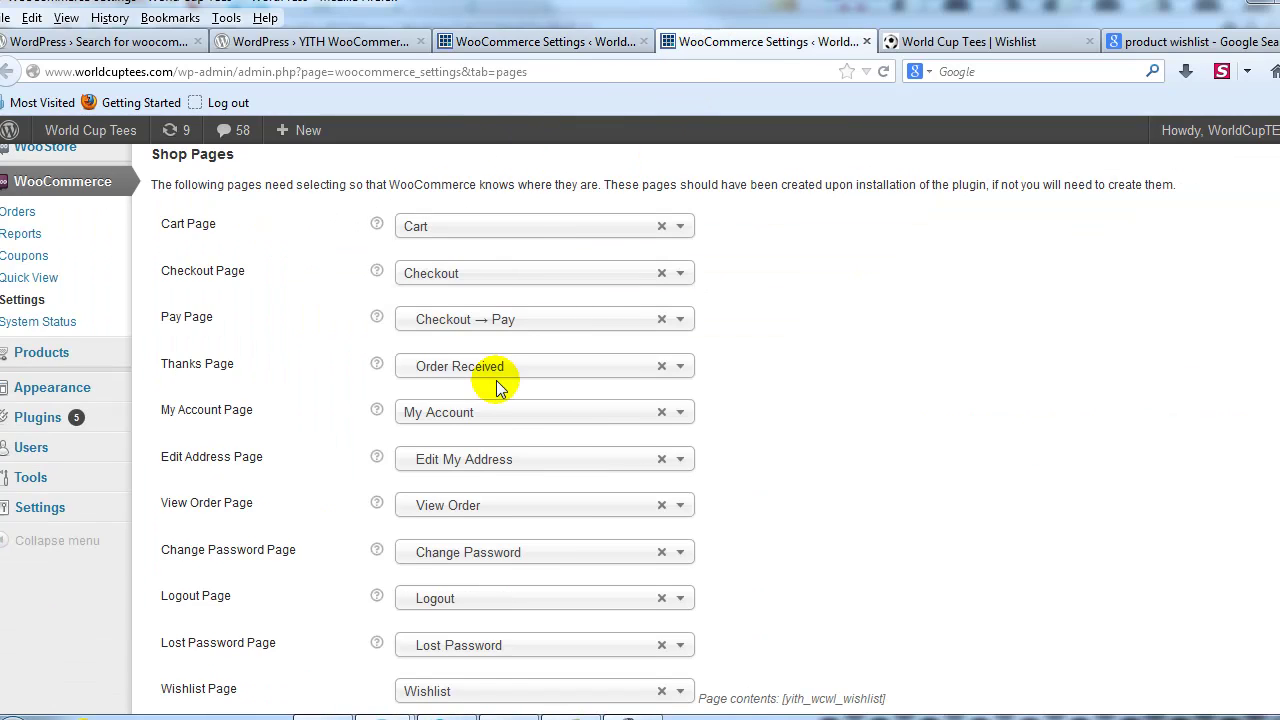
{"action": "scroll", "coordinate": [500, 388], "scroll_direction": "up", "scroll_amount": 3}
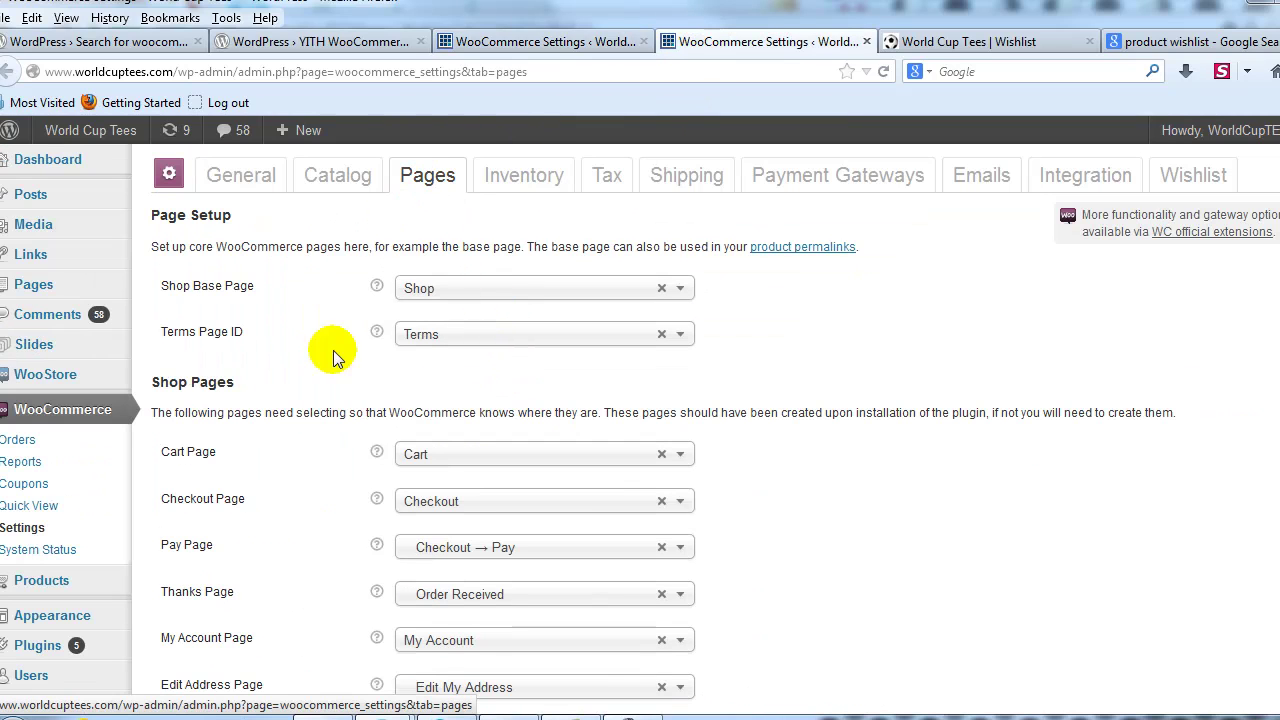
{"action": "scroll", "coordinate": [364, 440], "scroll_direction": "down", "scroll_amount": 5}
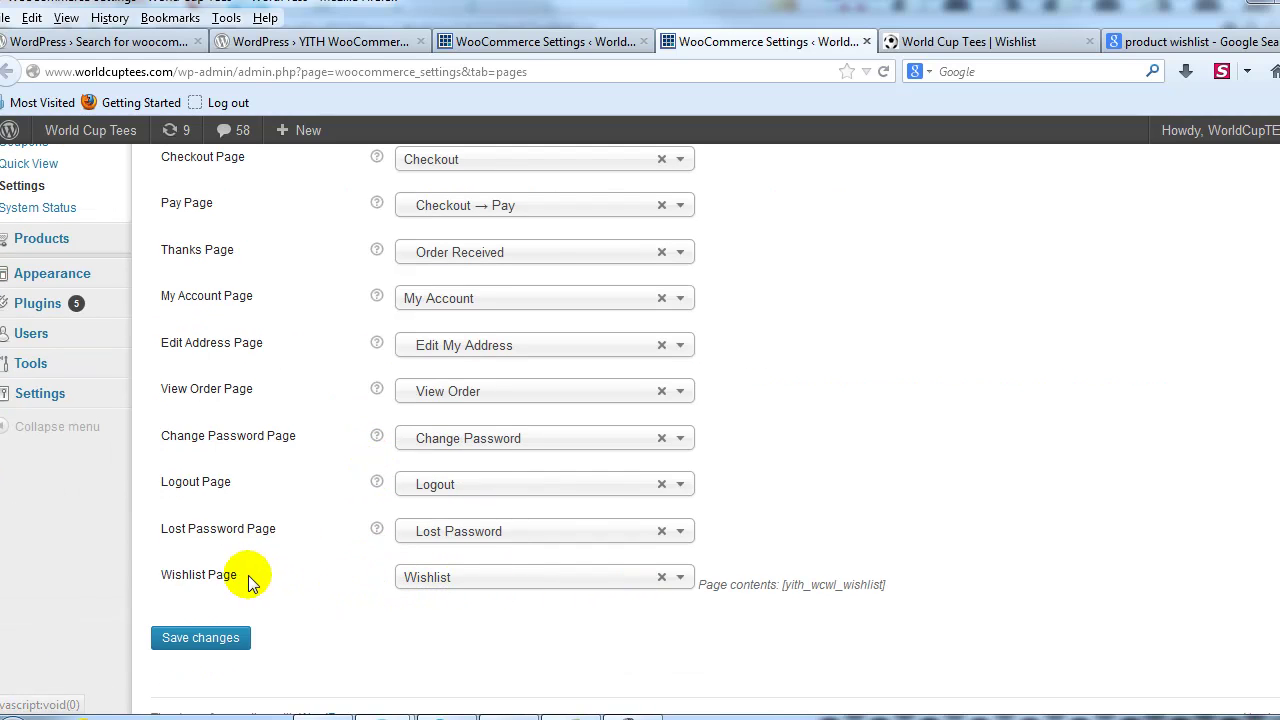
{"action": "key", "text": "ctrl+Page_Up"}
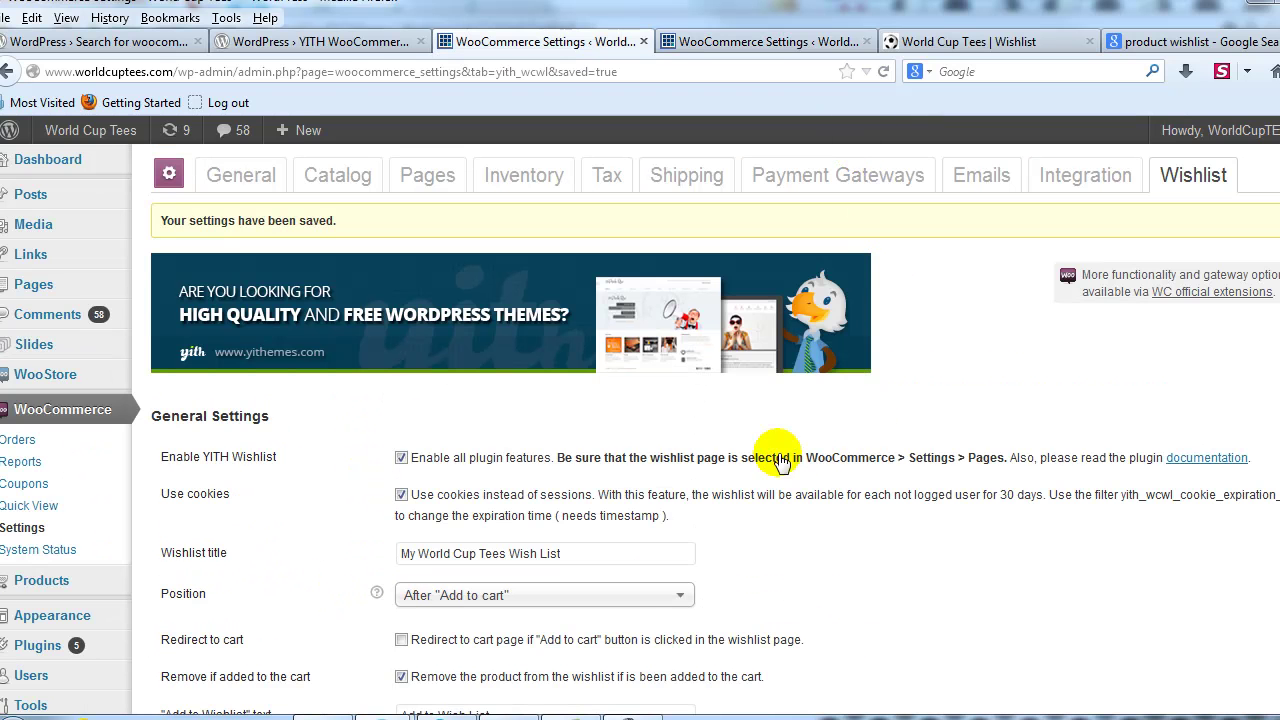
{"action": "scroll", "coordinate": [780, 470], "scroll_direction": "down", "scroll_amount": 2}
{"action": "scroll", "coordinate": [629, 394], "scroll_direction": "down", "scroll_amount": 2}
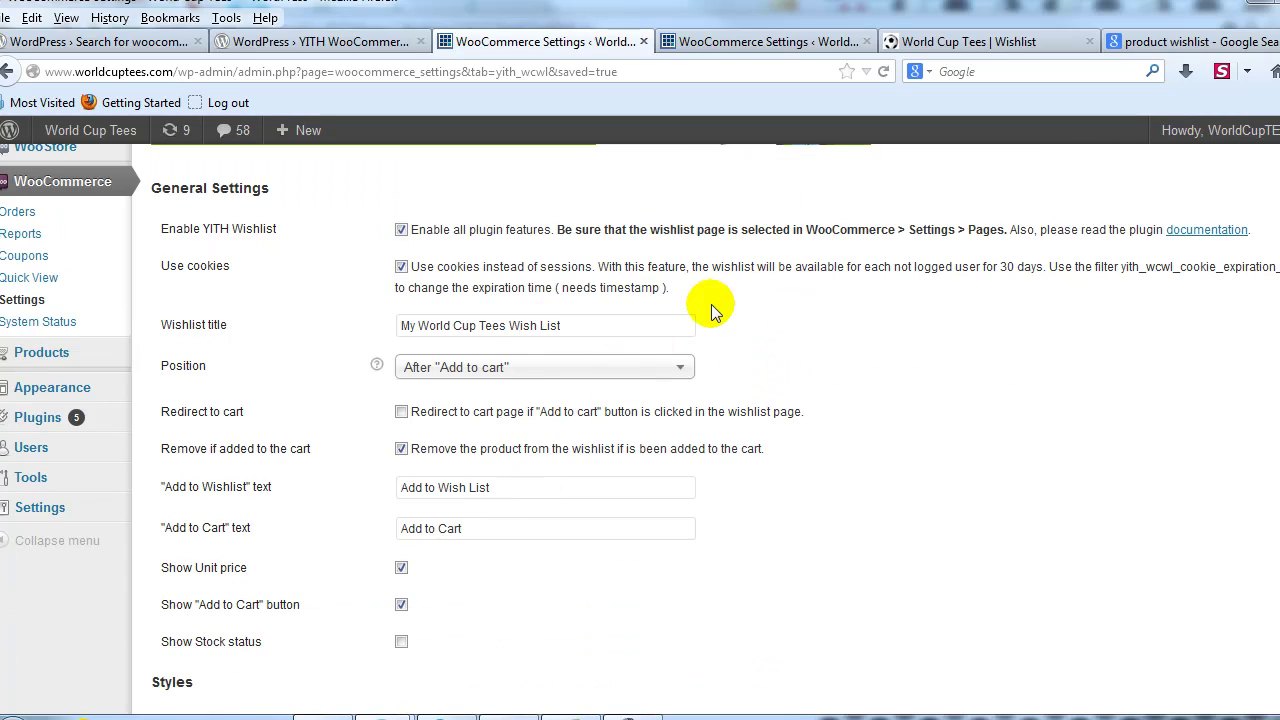